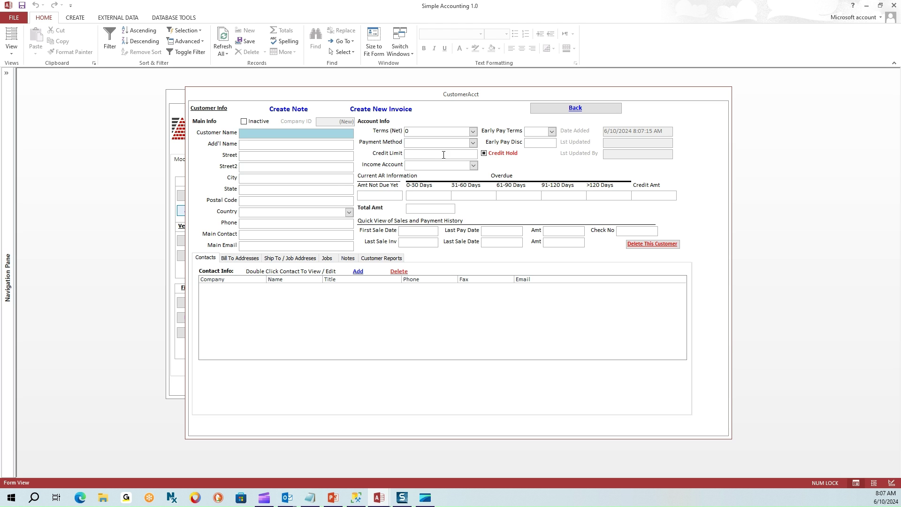
Close the blank customer account form to return to the main Modules menu.
left_click(563, 111)
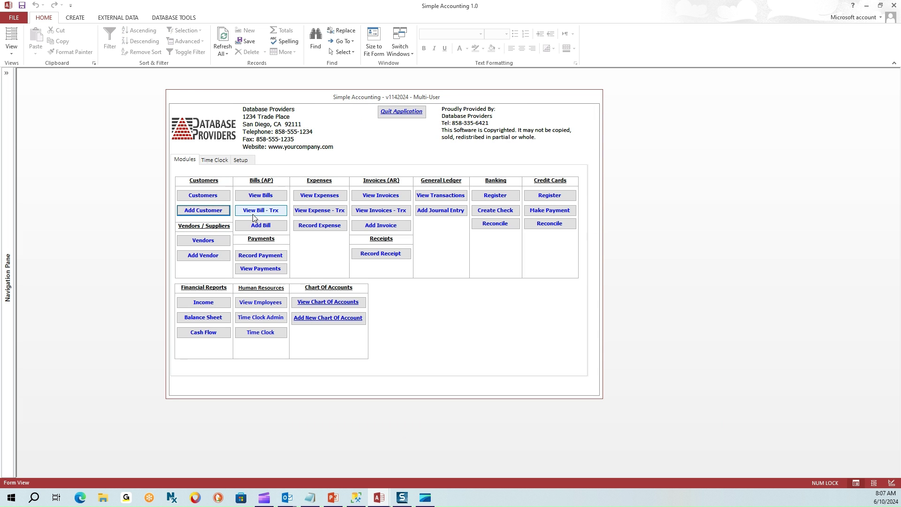
Search the customer list for 'cop' and open the first matching customer's account.
left_click(209, 195)
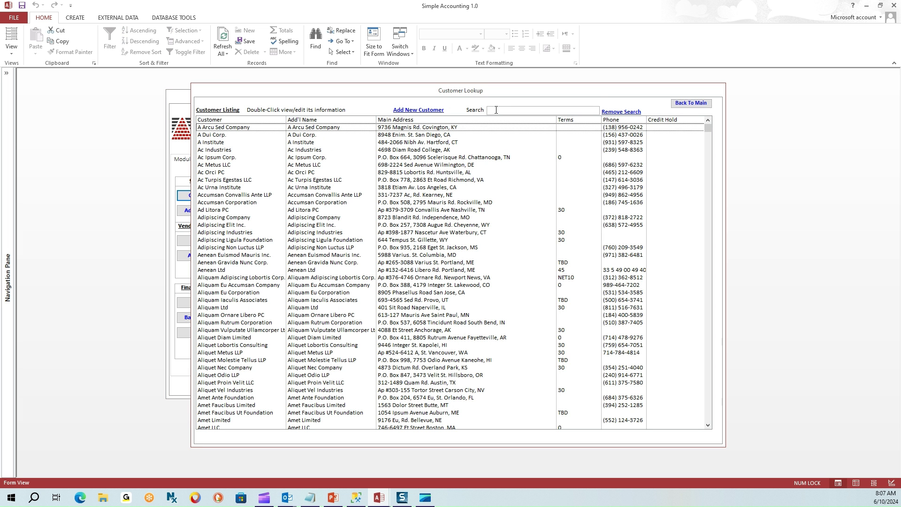
type("cop")
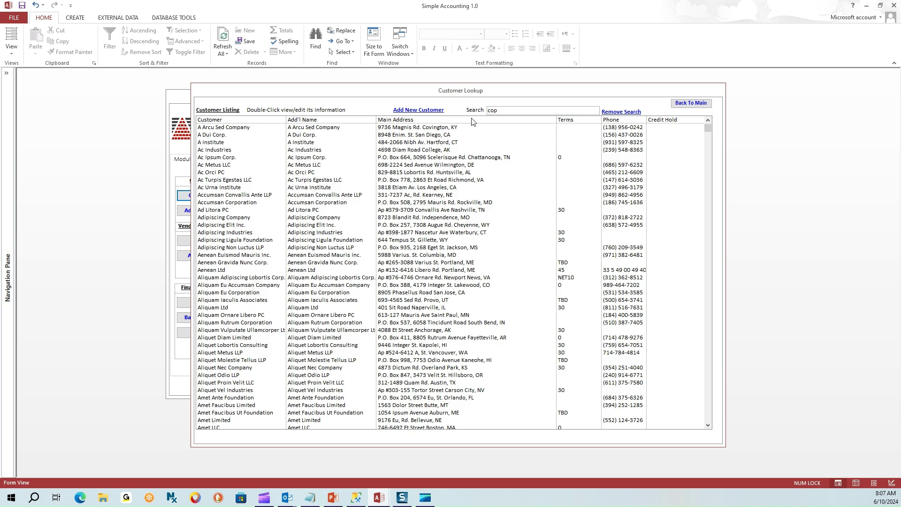
double_click(265, 128)
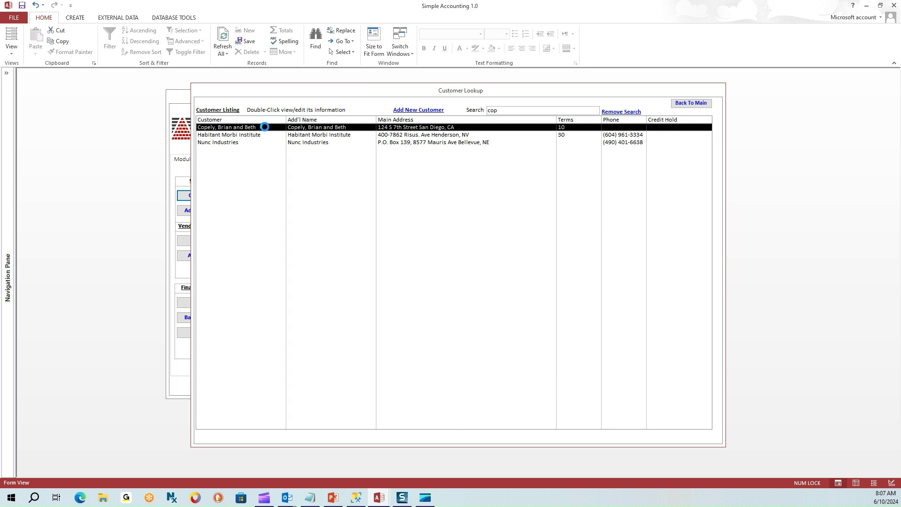
Highlight the customer's street address, city, state and postal code on the account form.
left_click_drag(304, 134, 242, 134)
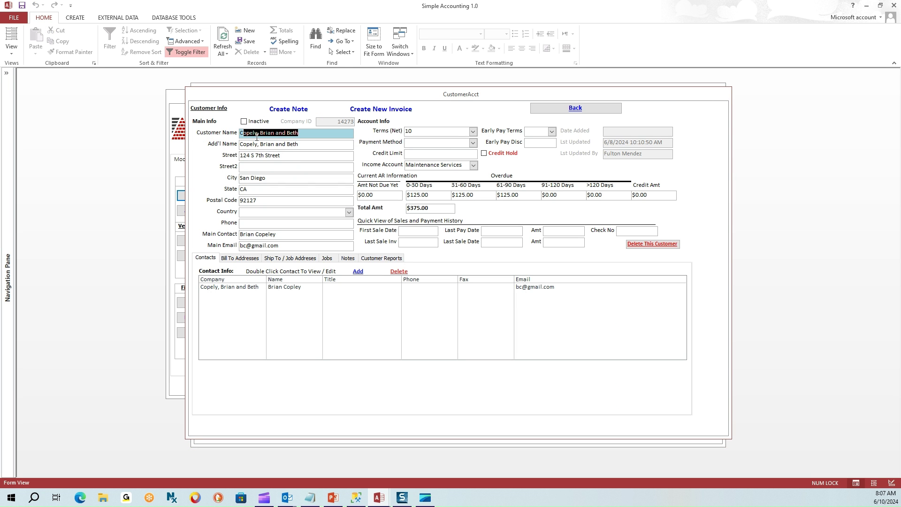
left_click_drag(292, 155, 241, 156)
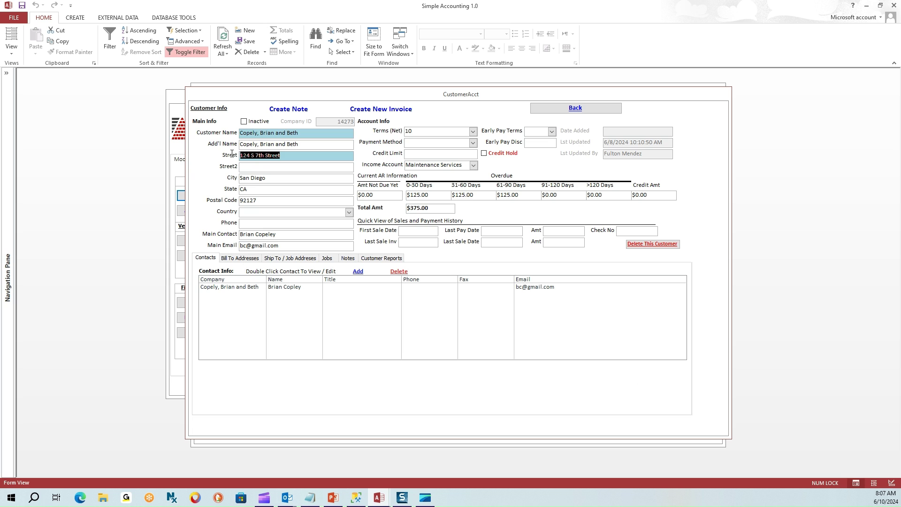
double_click(271, 178)
double_click(254, 190)
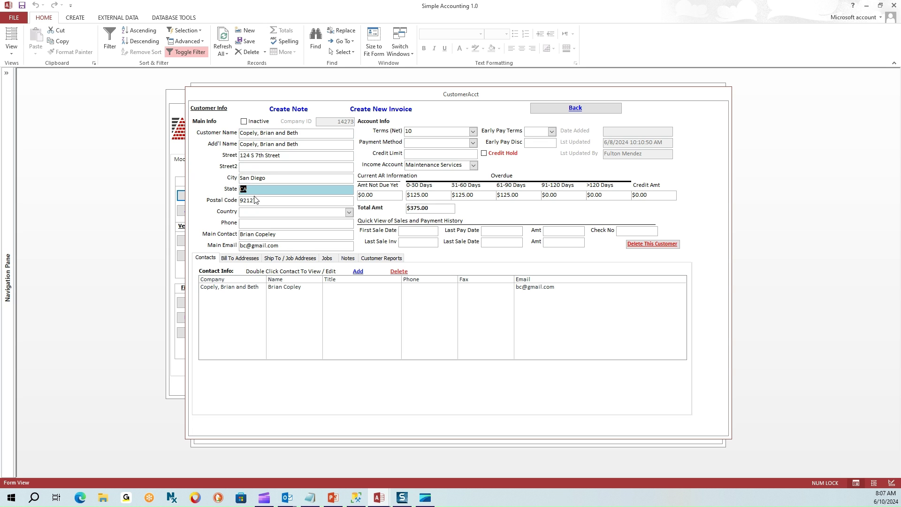
double_click(255, 201)
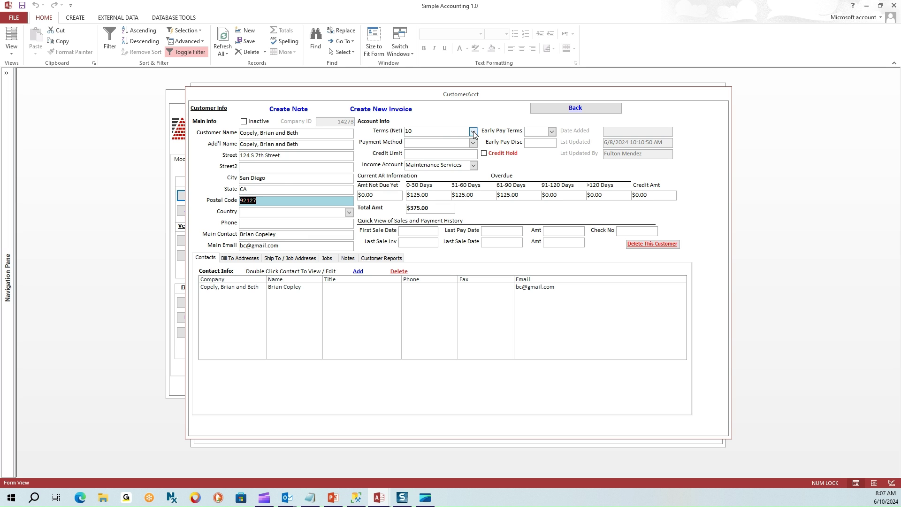
left_click(381, 132)
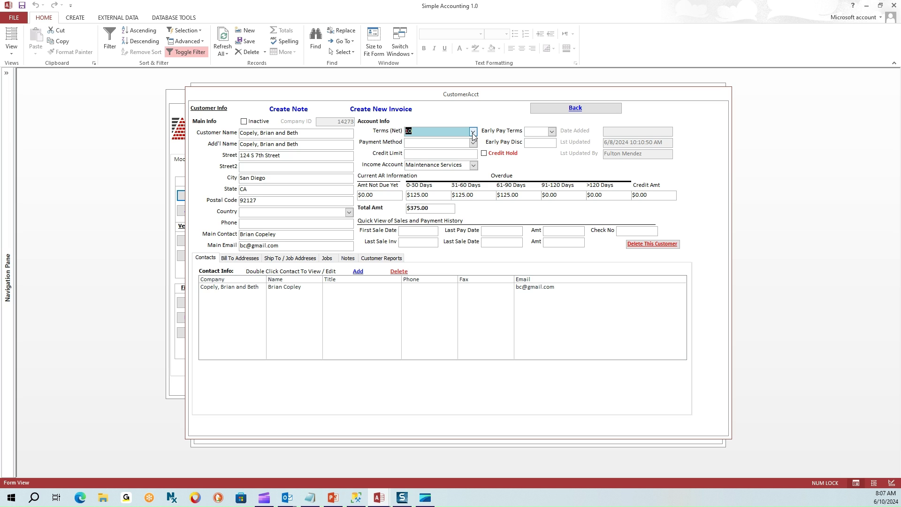
left_click_drag(424, 132, 394, 130)
left_click(473, 132)
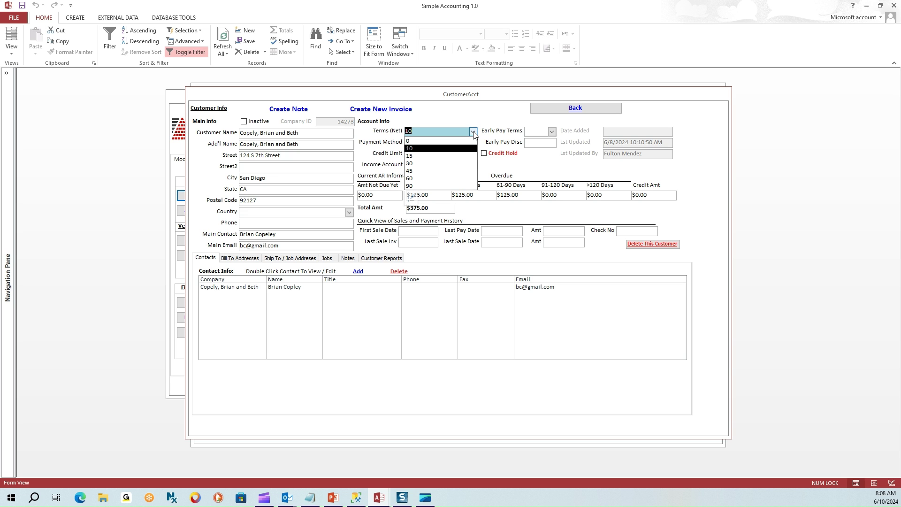
left_click(474, 132)
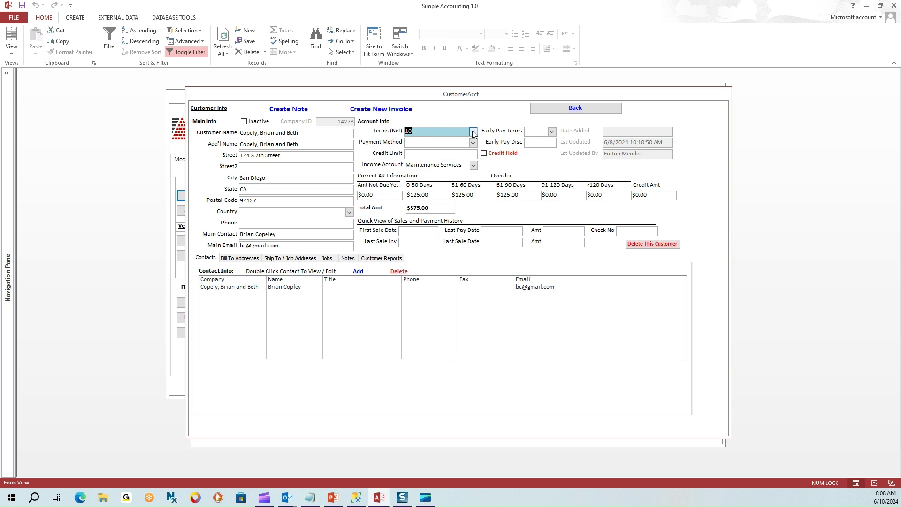
left_click(473, 132)
left_click(474, 132)
left_click(473, 132)
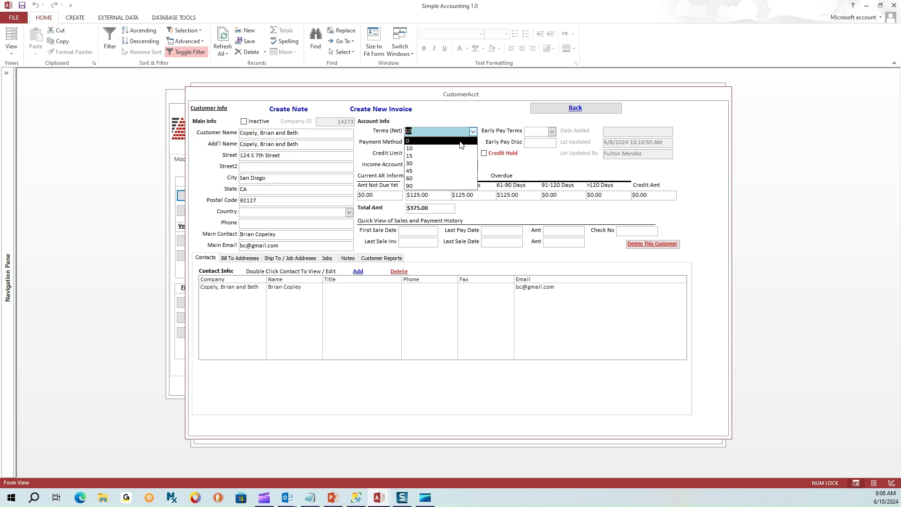
left_click(460, 141)
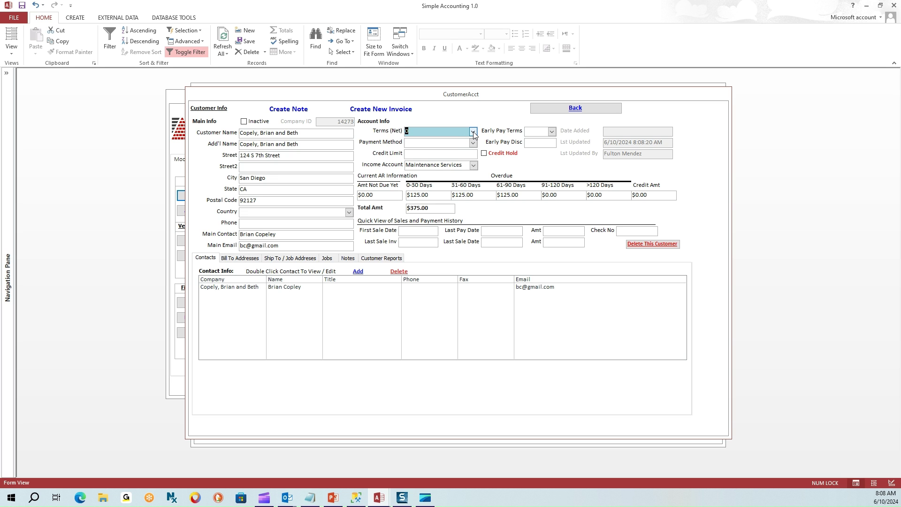
left_click(474, 134)
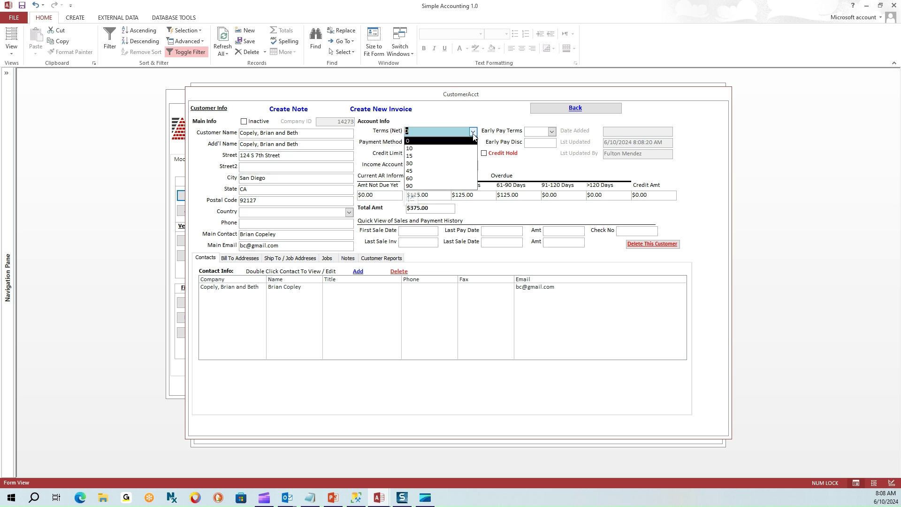
left_click(458, 152)
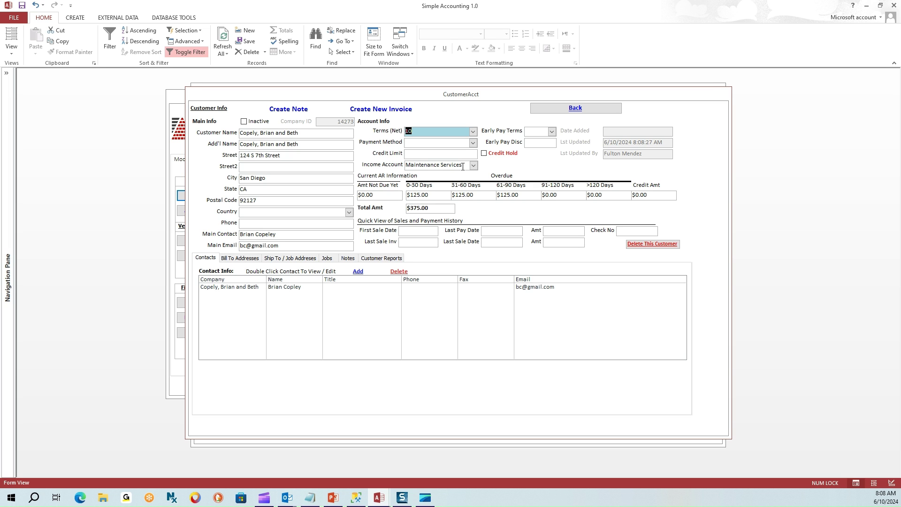
left_click(462, 167)
left_click_drag(462, 167, 387, 167)
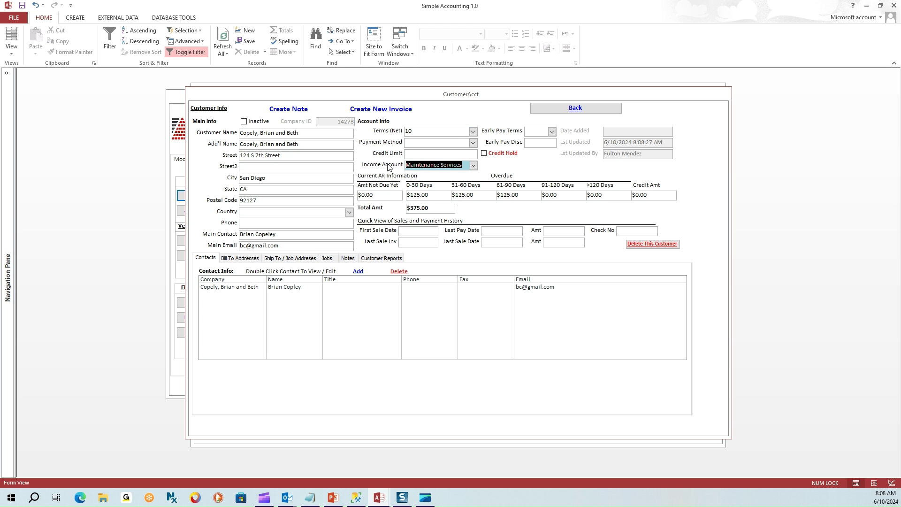
left_click(474, 165)
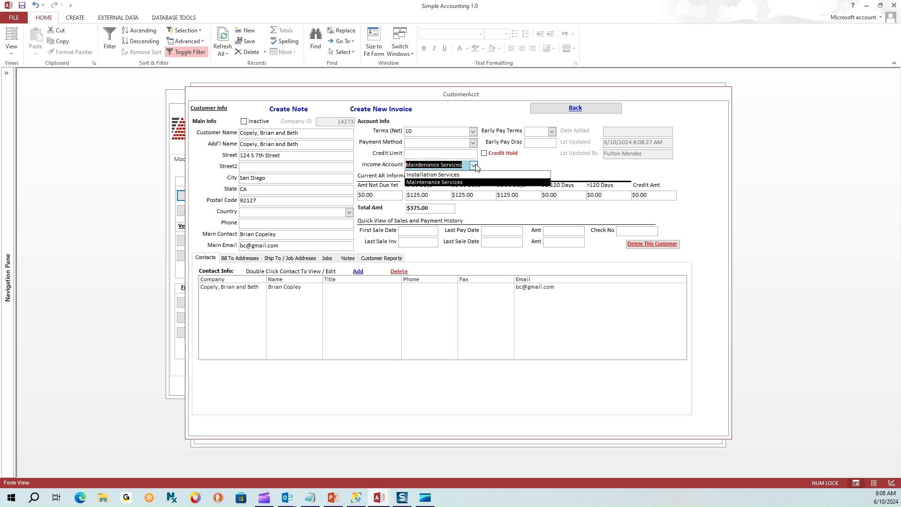
left_click(436, 183)
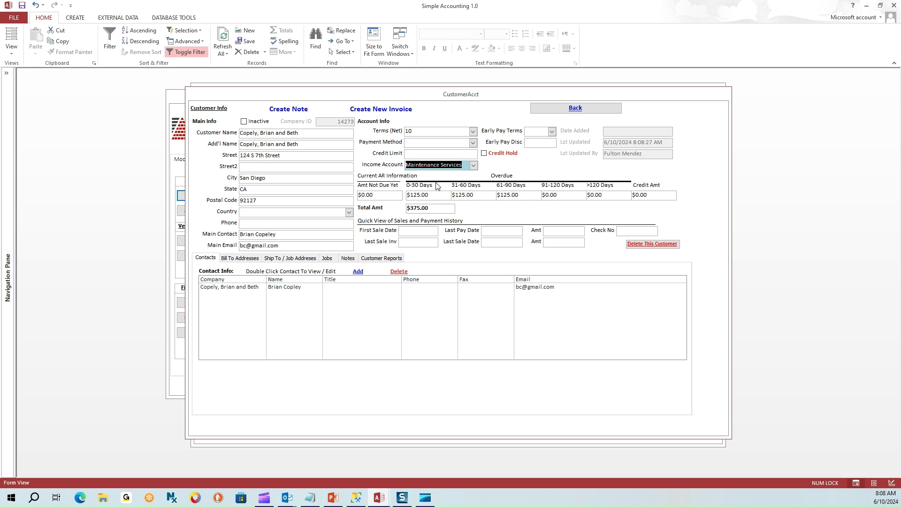
left_click_drag(280, 235, 234, 233)
left_click(286, 246)
left_click_drag(287, 245, 235, 243)
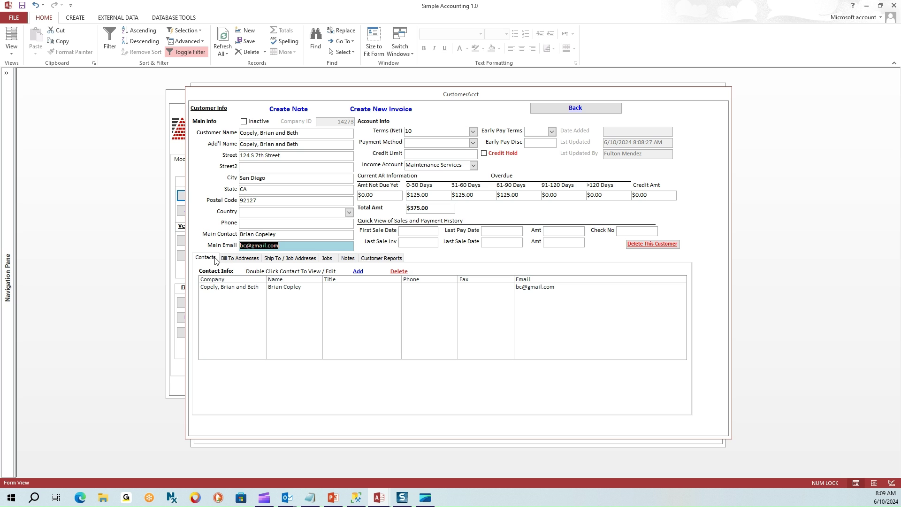
left_click(214, 258)
left_click(217, 288)
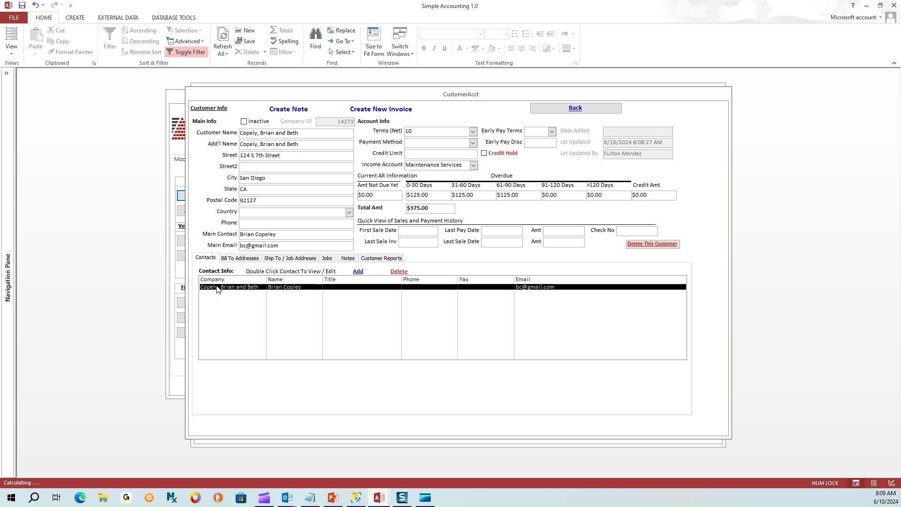
left_click(217, 291)
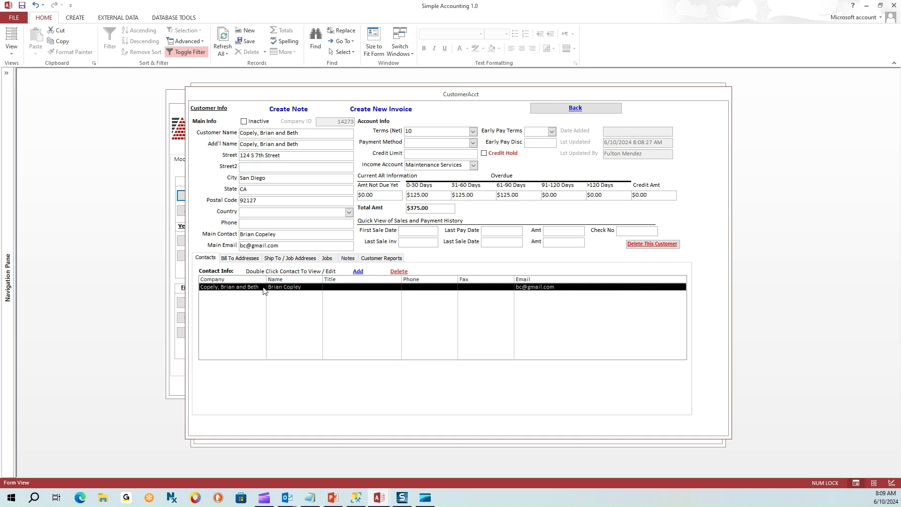
double_click(290, 287)
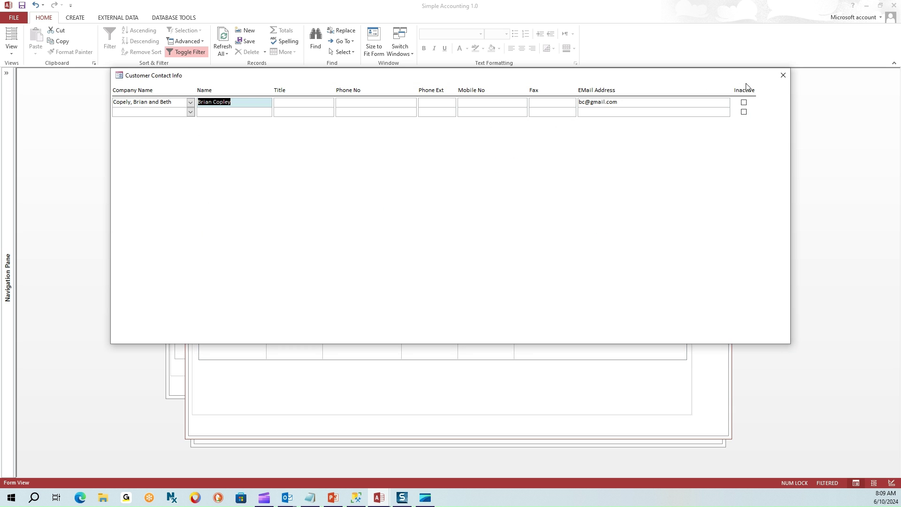
left_click(782, 76)
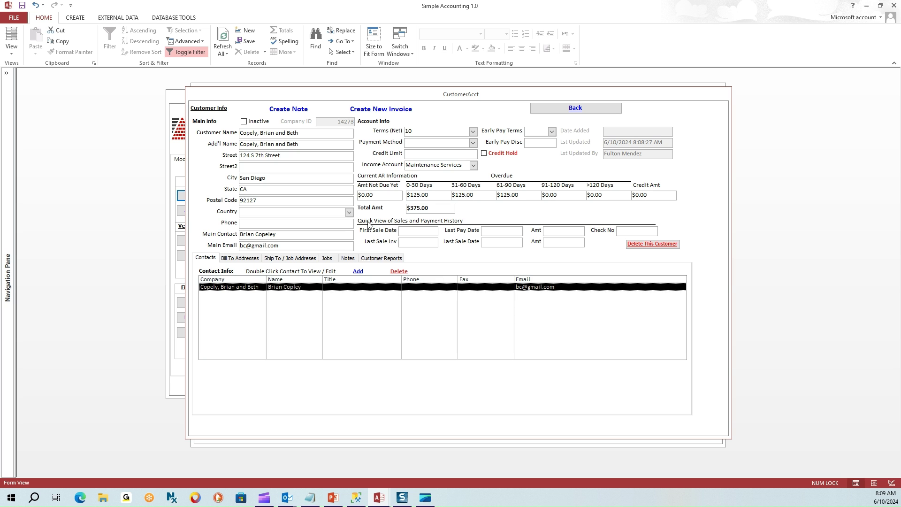
Review the customer's bill-to address entry, then show the Ship To / Job Addresses list.
left_click(240, 258)
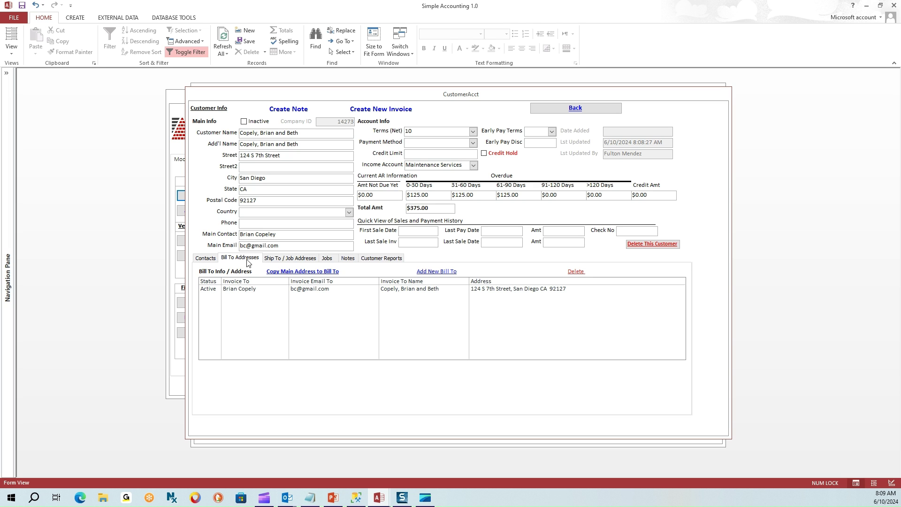
left_click(283, 292)
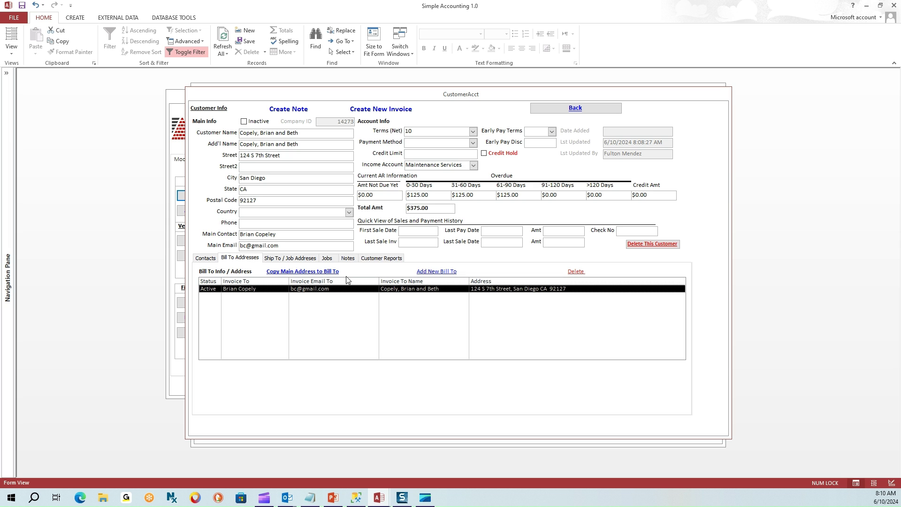
left_click(327, 291)
left_click(289, 260)
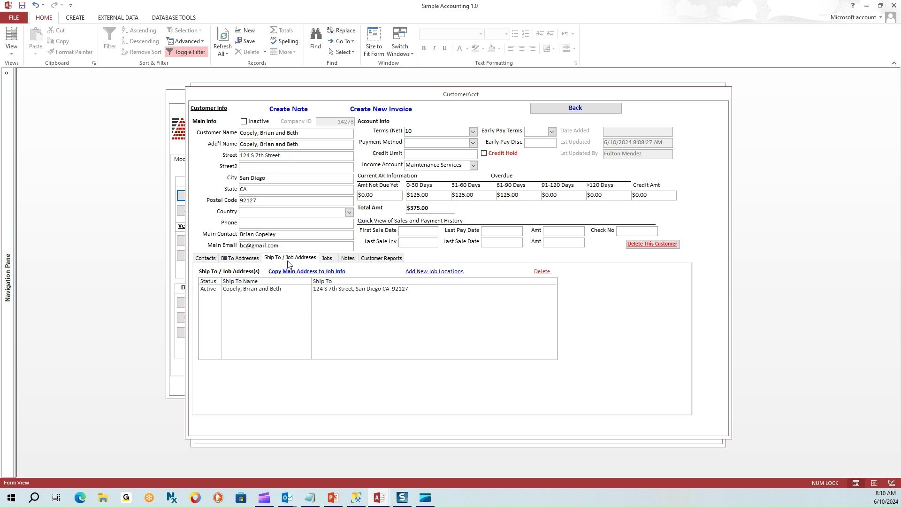
left_click(282, 290)
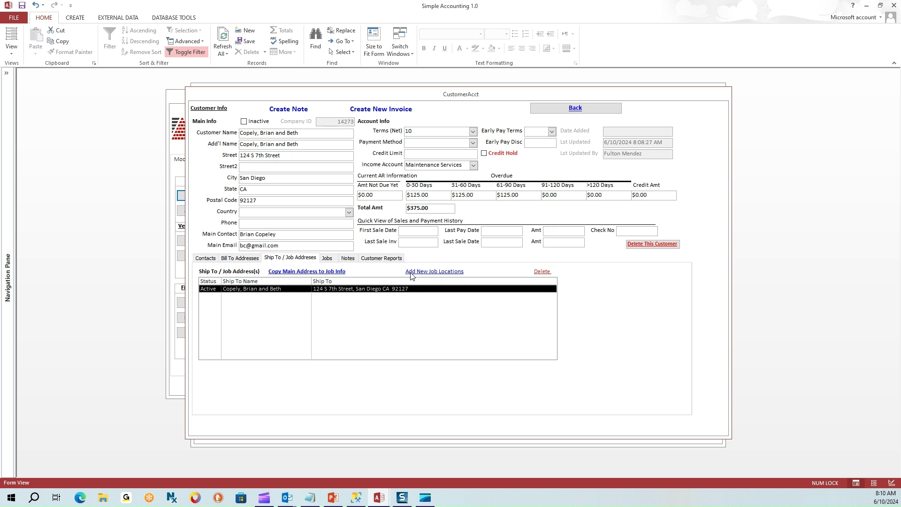
double_click(376, 289)
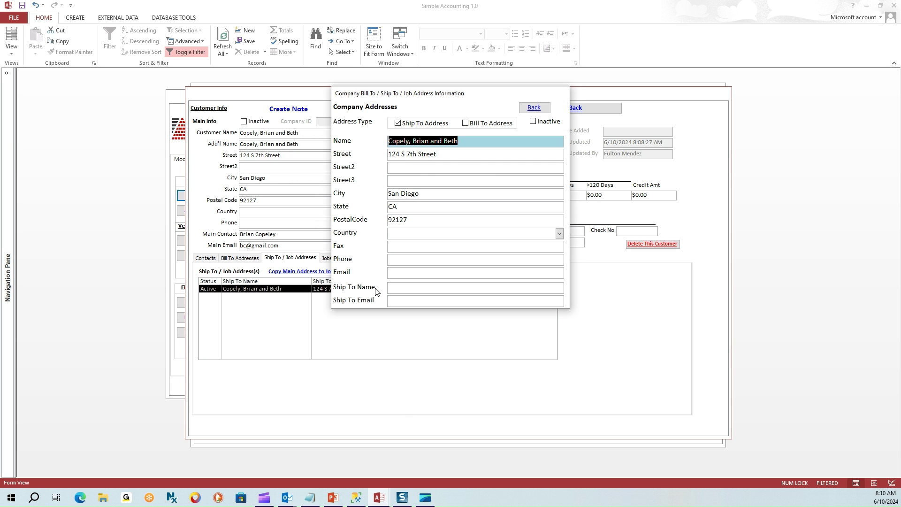
left_click(535, 109)
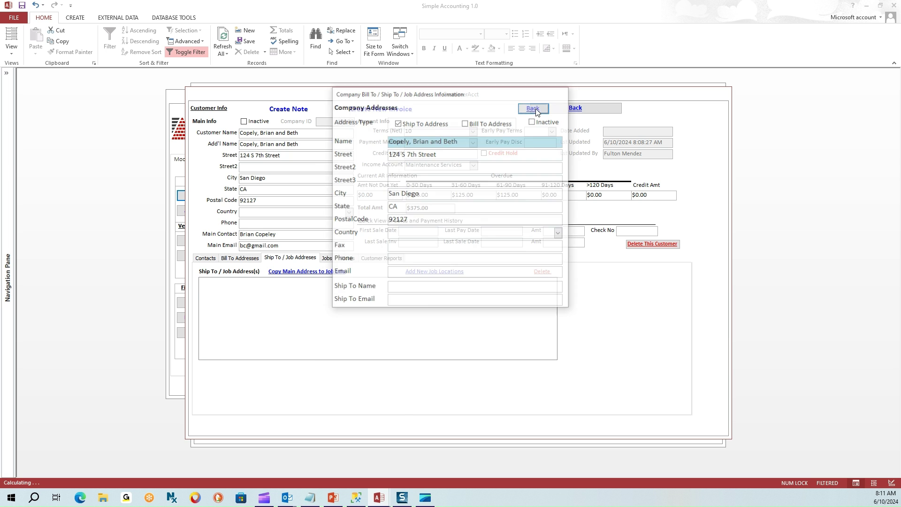
On the Jobs tab, select job 105, its name Replace Fence and description West Side Fence.
left_click(329, 259)
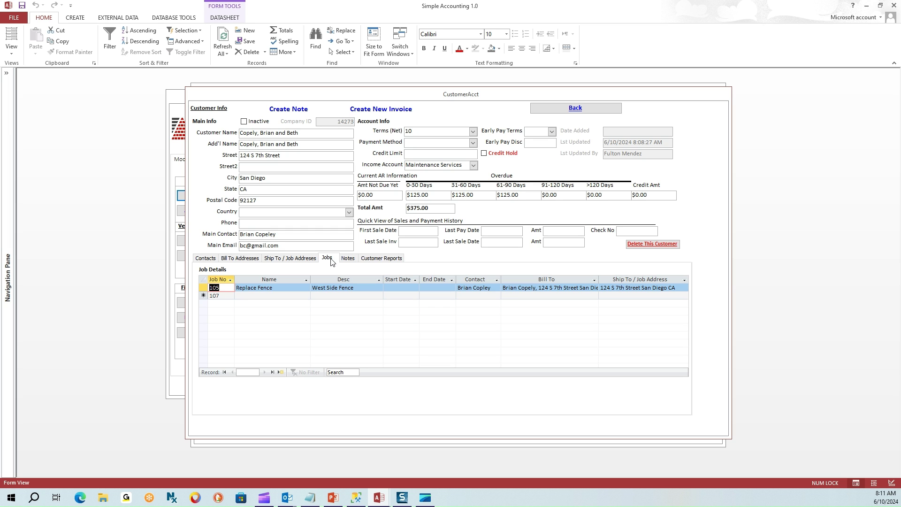
left_click(202, 287)
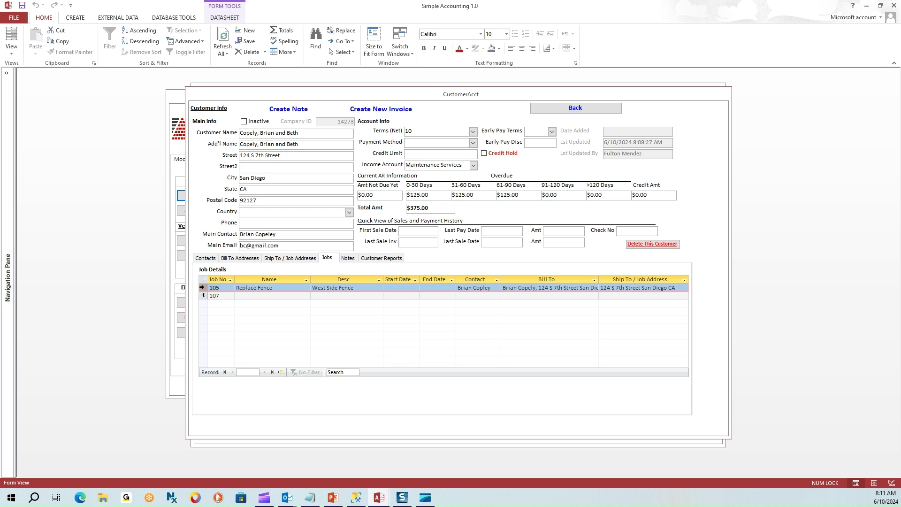
left_click_drag(221, 288, 204, 287)
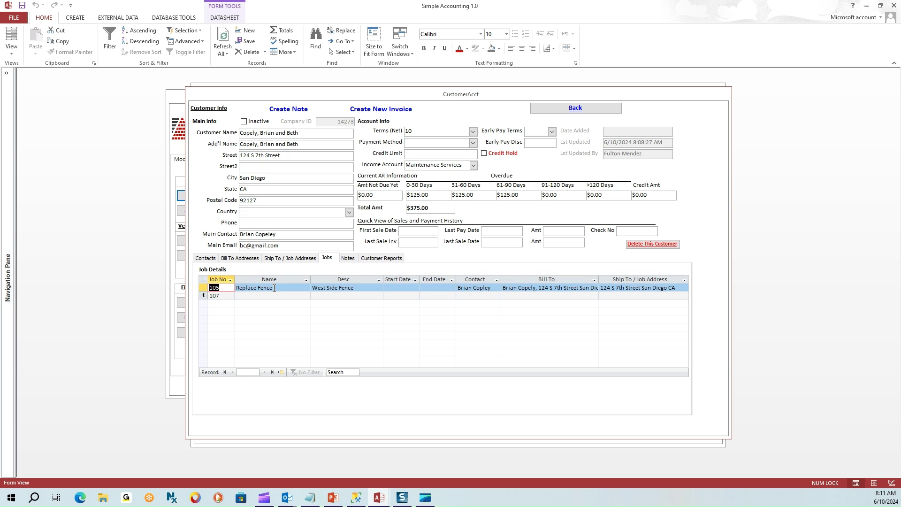
left_click_drag(279, 287, 233, 288)
left_click(363, 287)
left_click_drag(363, 287, 307, 289)
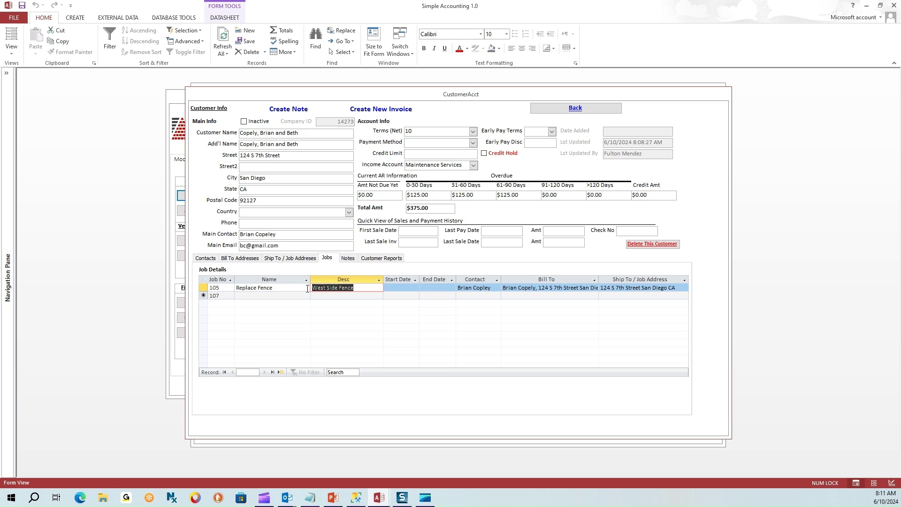
Check job 105's dates, contact, billing and job site addresses, keeping the existing values.
left_click(392, 287)
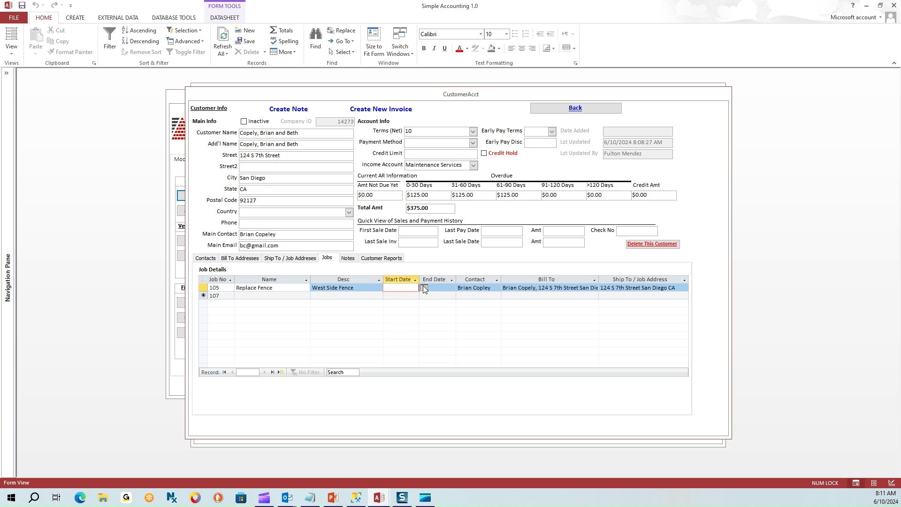
left_click(438, 286)
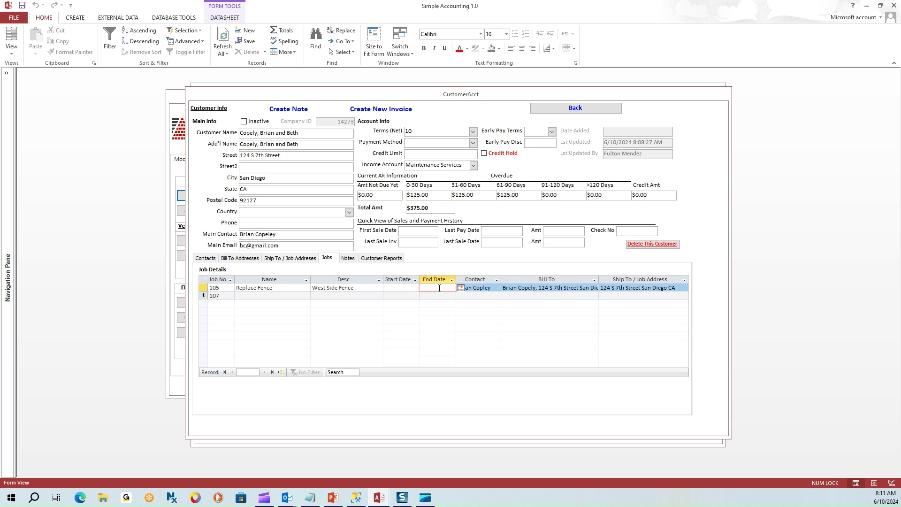
left_click(481, 289)
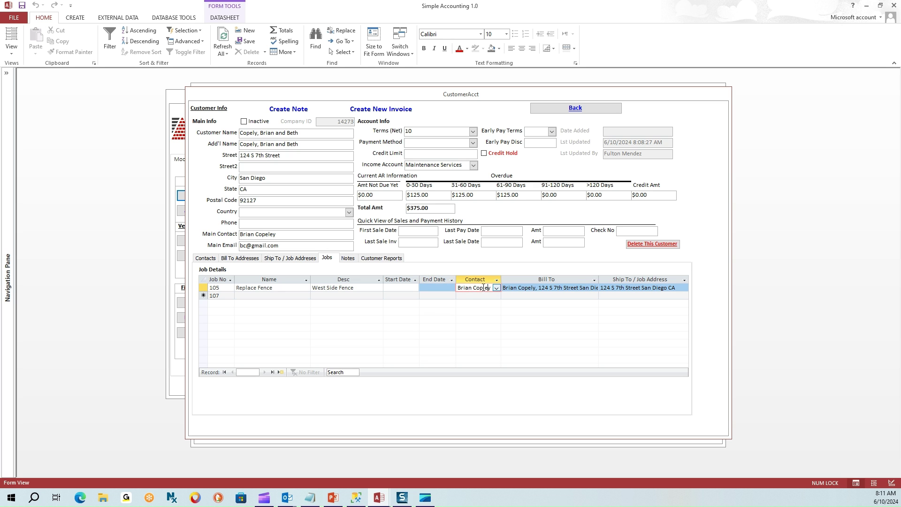
left_click(497, 288)
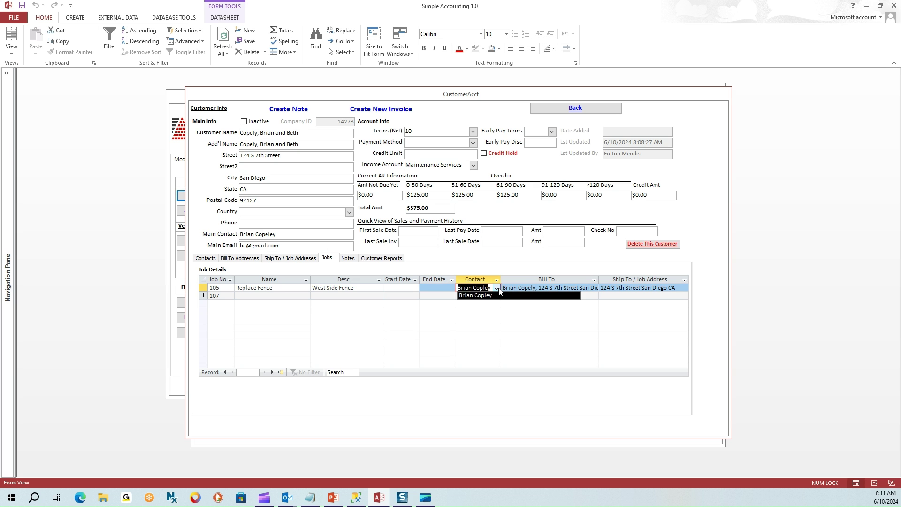
left_click(499, 295)
left_click(520, 288)
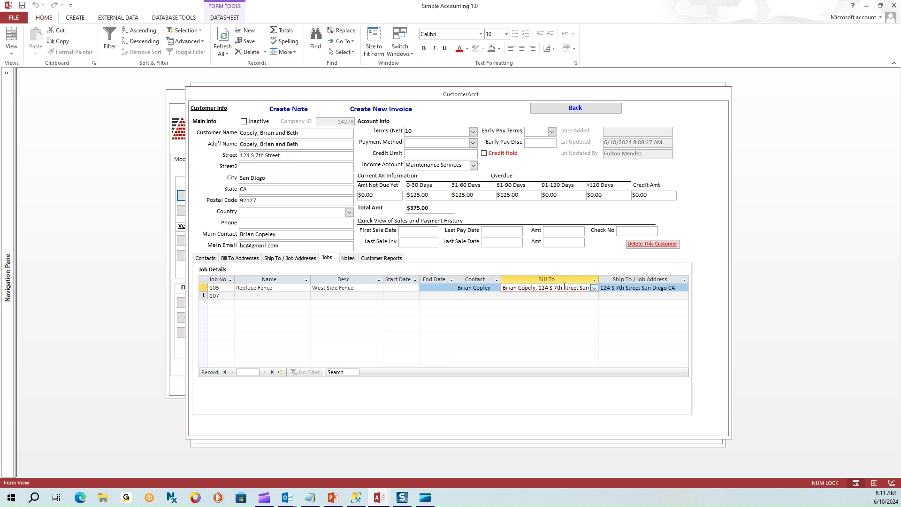
left_click(595, 288)
left_click(598, 294)
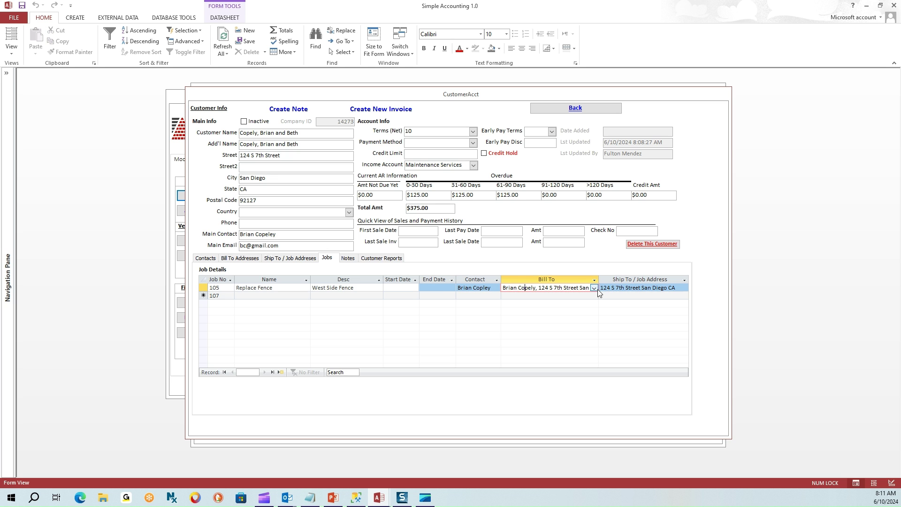
left_click(684, 287)
left_click(684, 294)
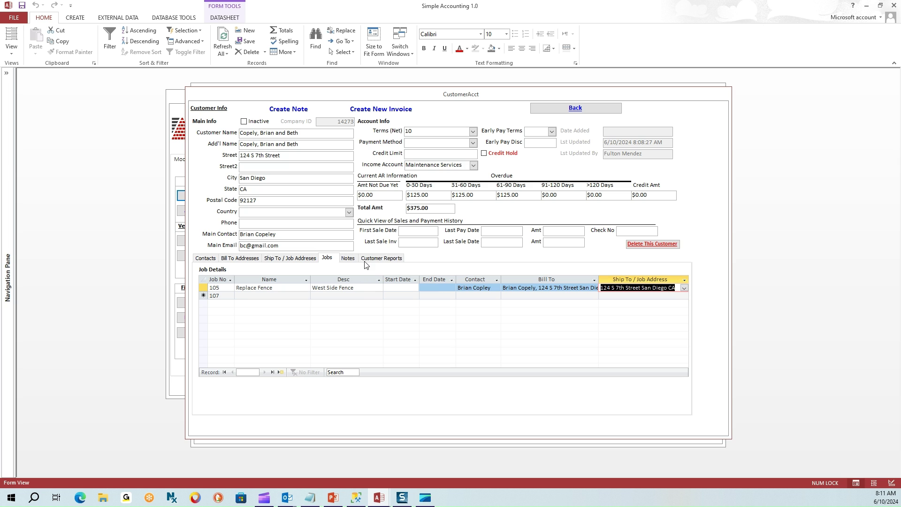
Read the gate lock and backyard dogs notes, then show the Customer Reports list.
left_click(349, 259)
left_click_drag(277, 280, 198, 280)
left_click_drag(310, 294, 200, 295)
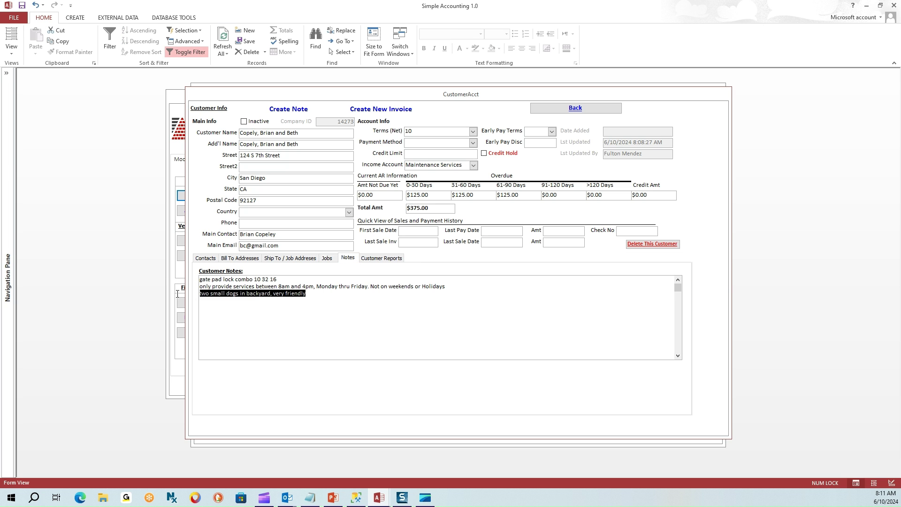
left_click(375, 261)
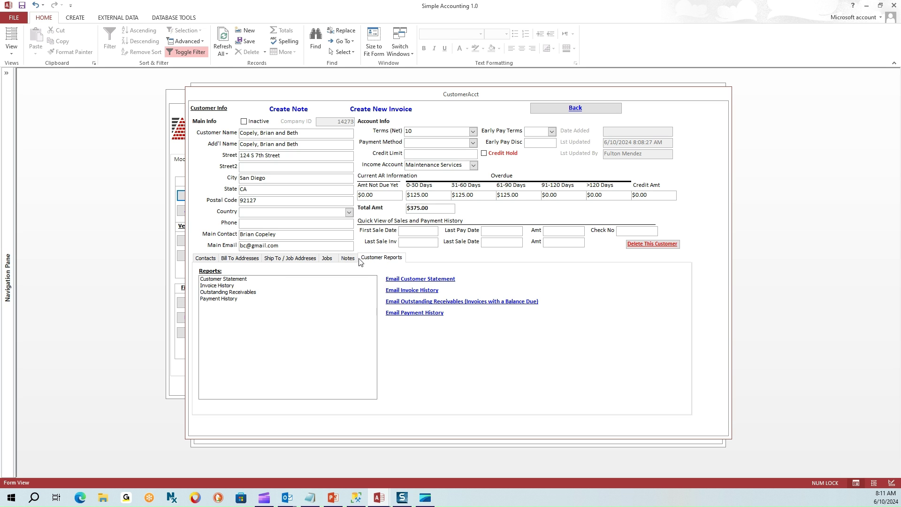
double_click(224, 279)
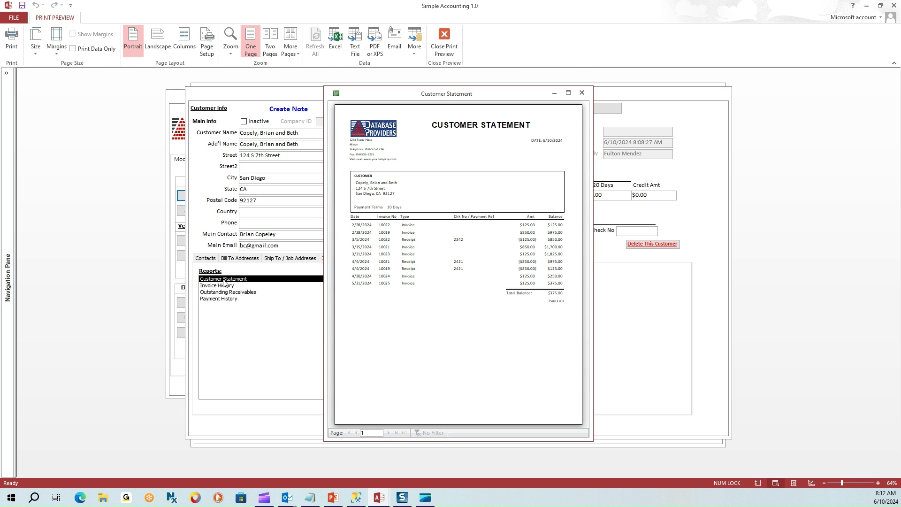
left_click_drag(476, 95, 414, 81)
left_click_drag(534, 434, 669, 476)
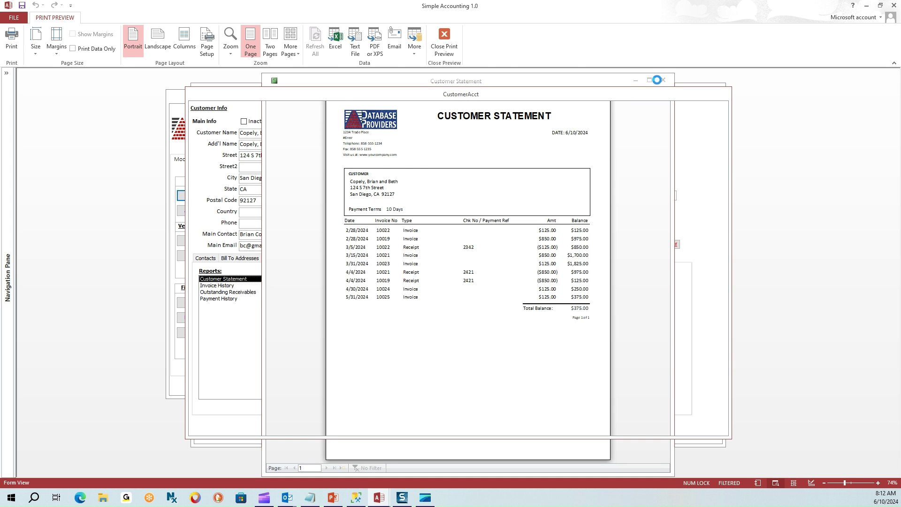
left_click(663, 82)
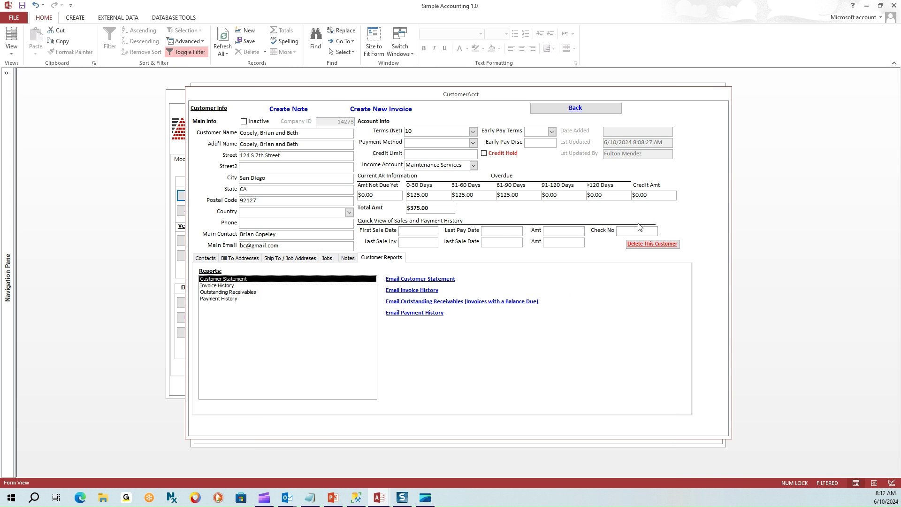
E-mail the customer statement PDF, discard the Outlook draft unsent, and select Invoice History.
left_click(410, 281)
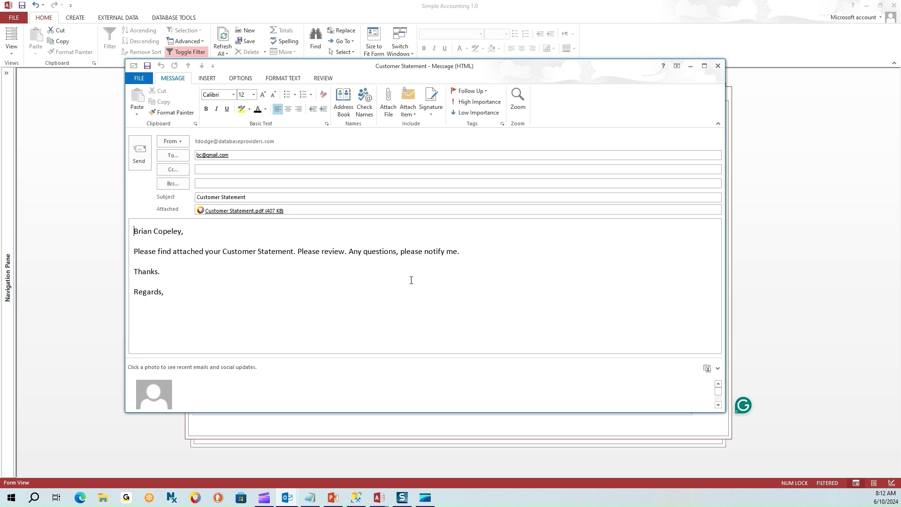
left_click(230, 155)
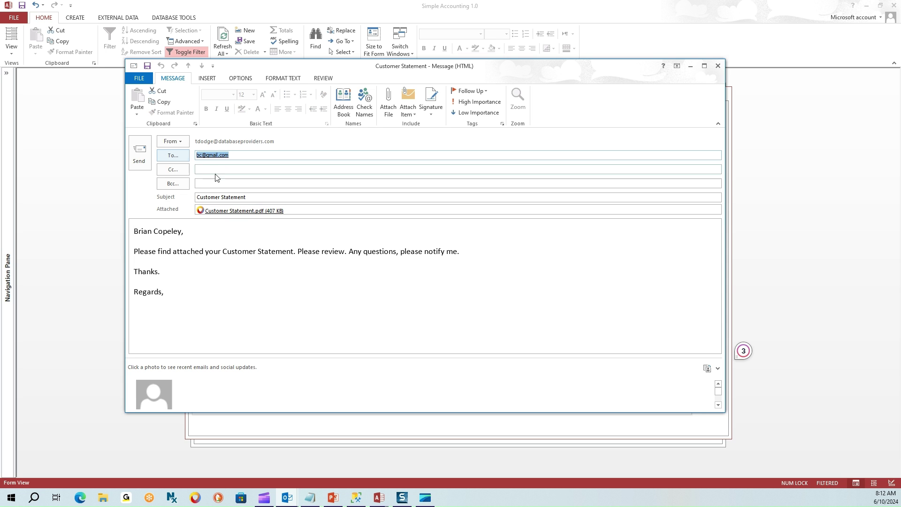
left_click(243, 211)
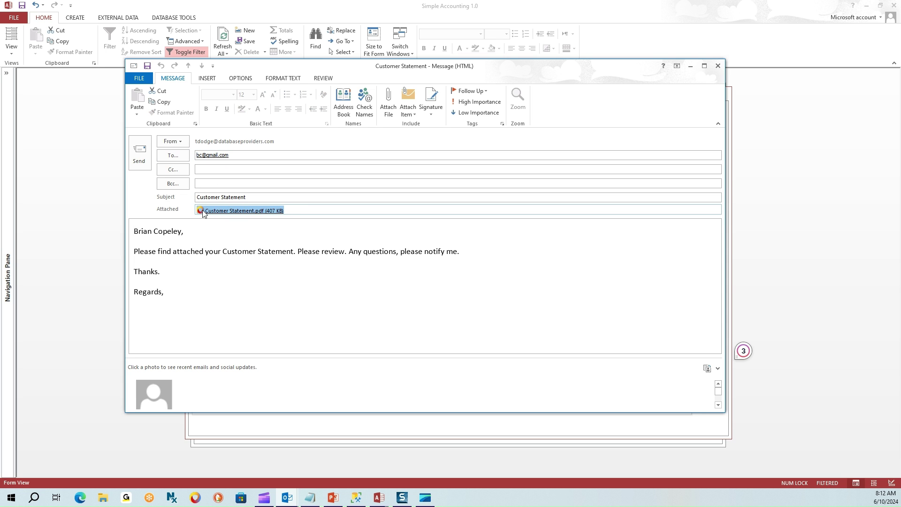
left_click(717, 66)
left_click(454, 274)
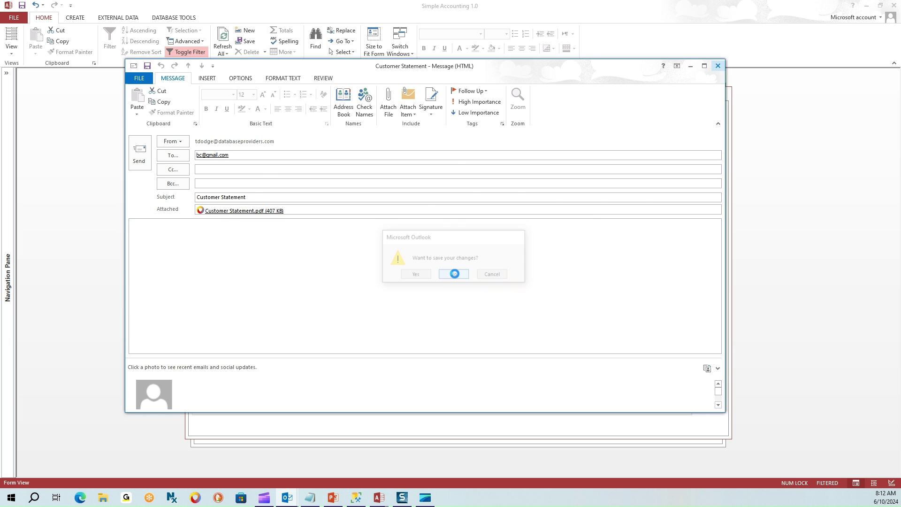
left_click(211, 285)
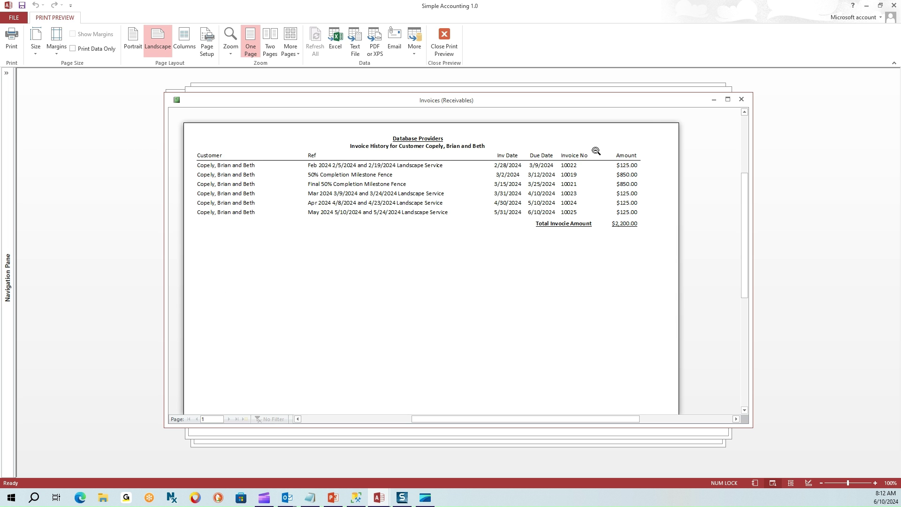
Close the Invoice History preview, discard its e-mailed PDF draft, and select Outstanding Receivables.
left_click(742, 99)
left_click(411, 290)
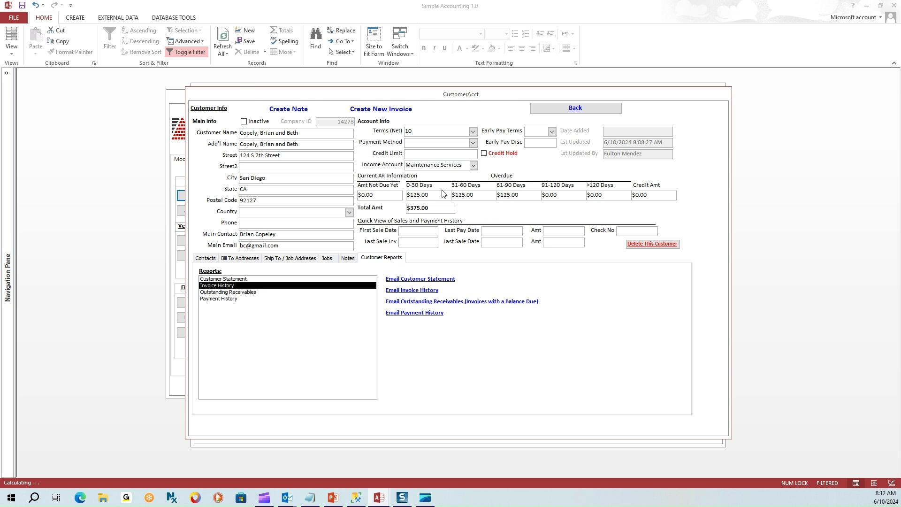
left_click(192, 213)
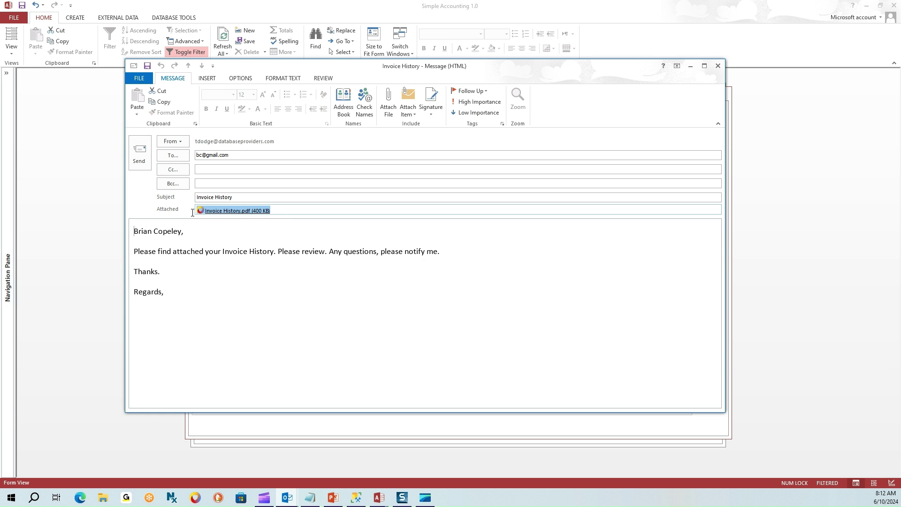
left_click(718, 66)
left_click(454, 274)
left_click(243, 292)
Preview Outstanding Receivables without a date filter, showing $375.00, then close it.
double_click(243, 292)
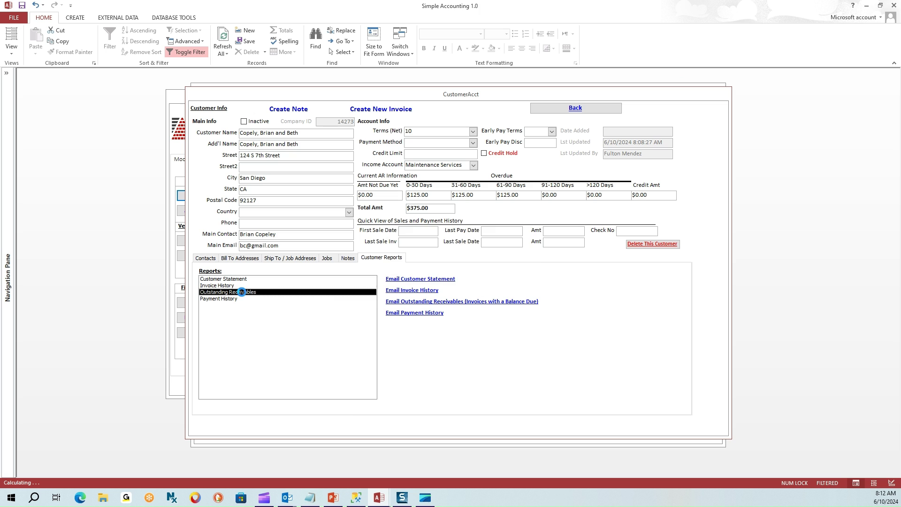
left_click(513, 282)
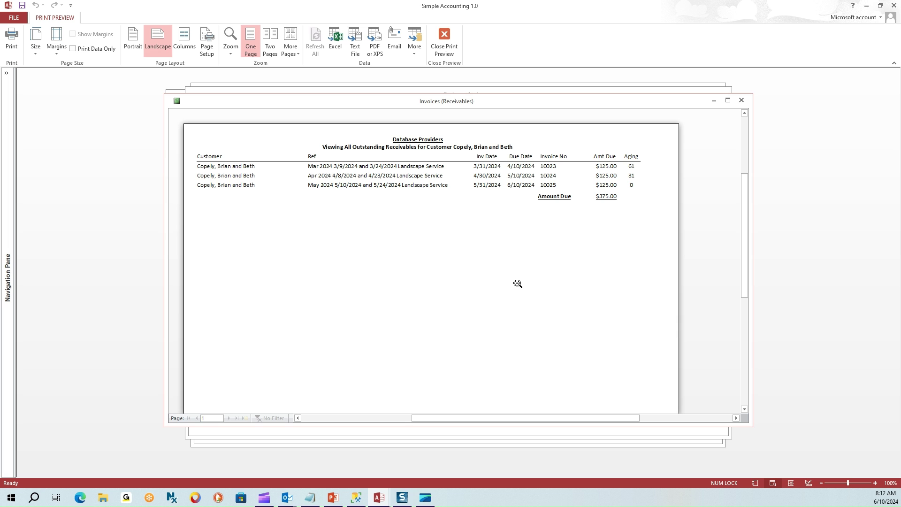
left_click(742, 100)
E-mail the Outstanding Receivables PDF, discard the draft unsent, and select Payment History.
left_click(434, 303)
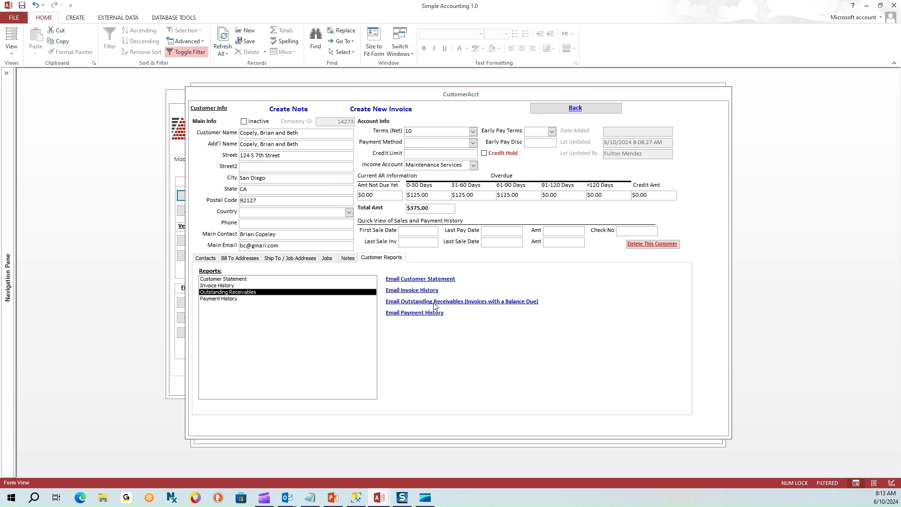
left_click(503, 278)
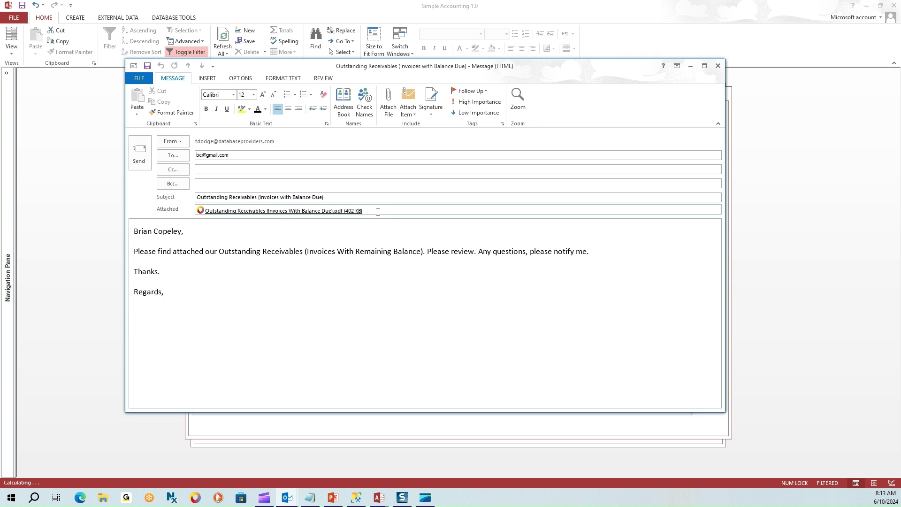
left_click(219, 210)
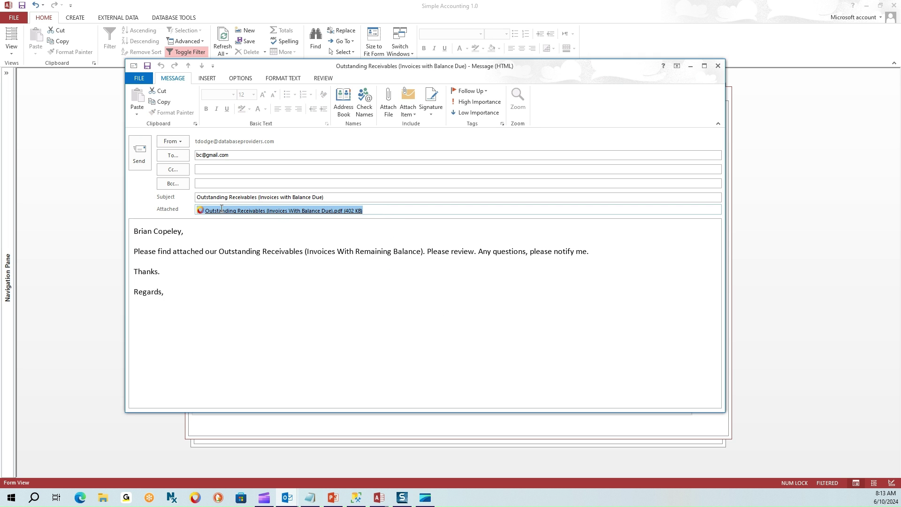
left_click(719, 66)
left_click(454, 275)
left_click(439, 313)
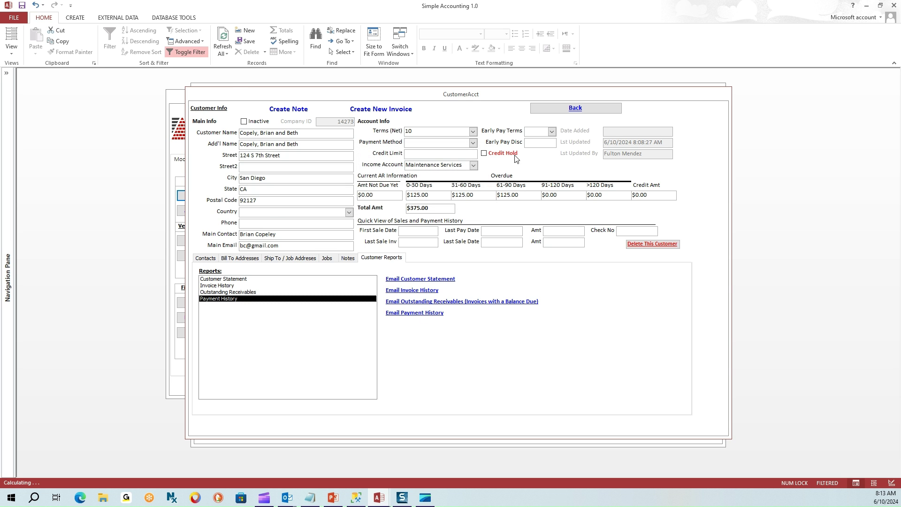
Discard the Payment History e-mail, then preview the two check payments totalling $1,825.00.
left_click(718, 66)
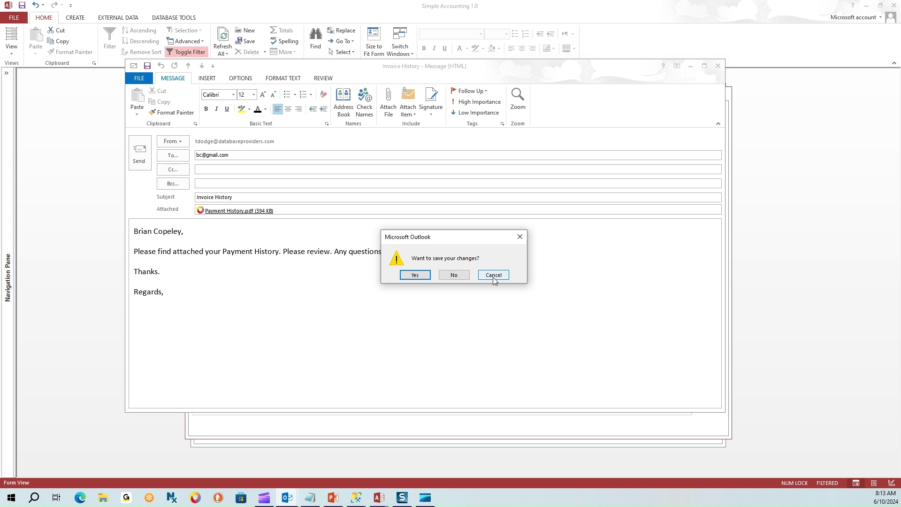
left_click(461, 278)
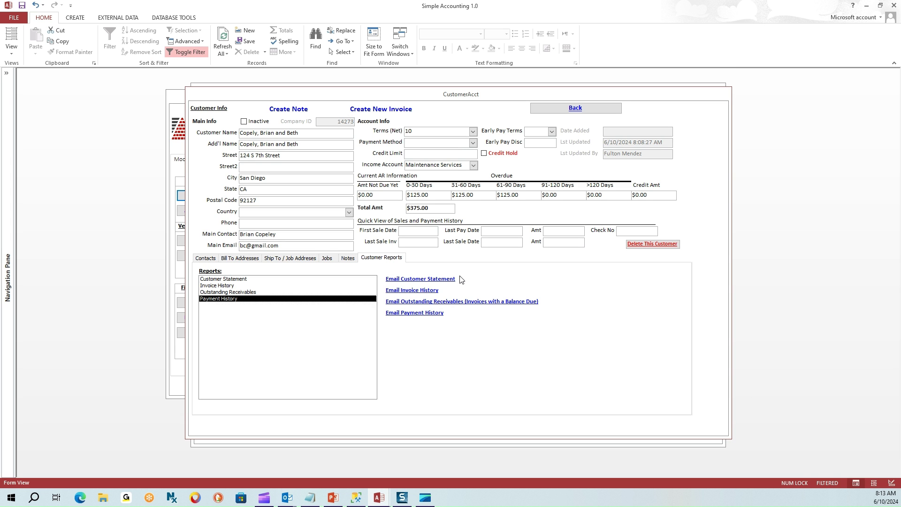
double_click(231, 299)
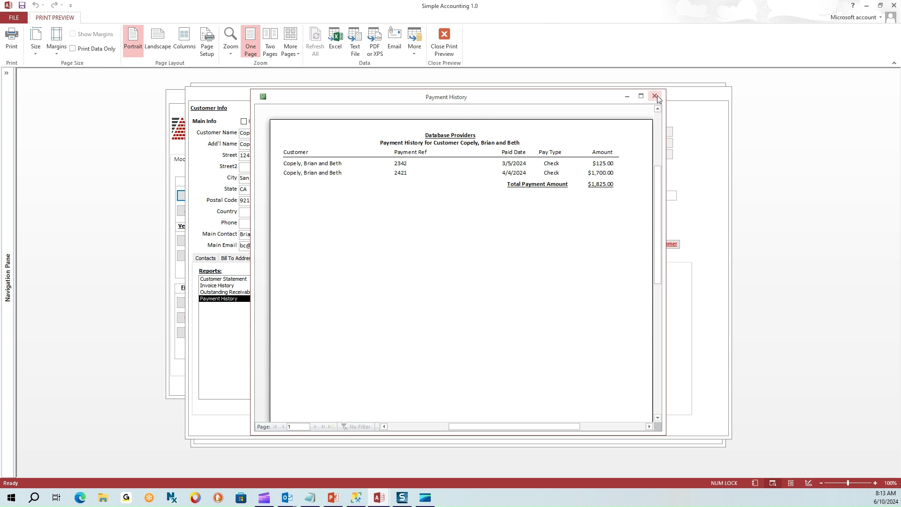
left_click(658, 95)
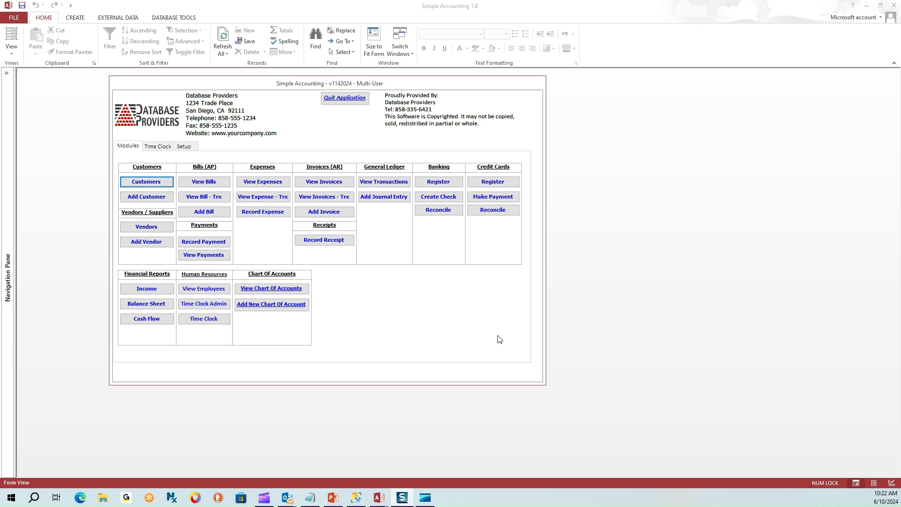
Start invoice 10026 with a new customer's name and accept adding them as a customer.
left_click(330, 210)
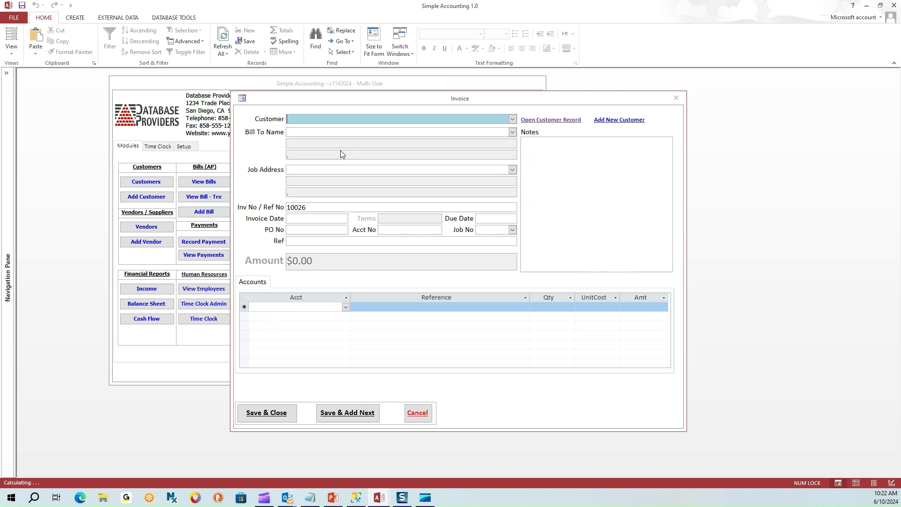
left_click(513, 119)
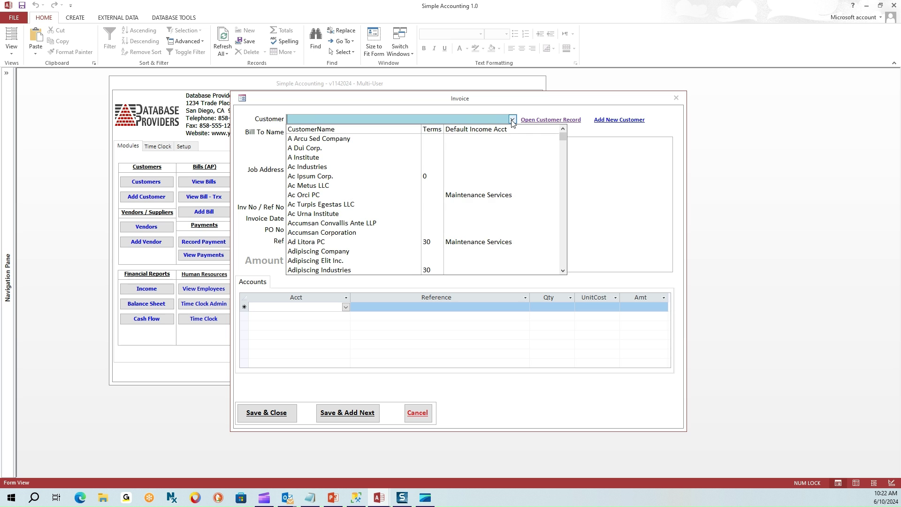
left_click(460, 118)
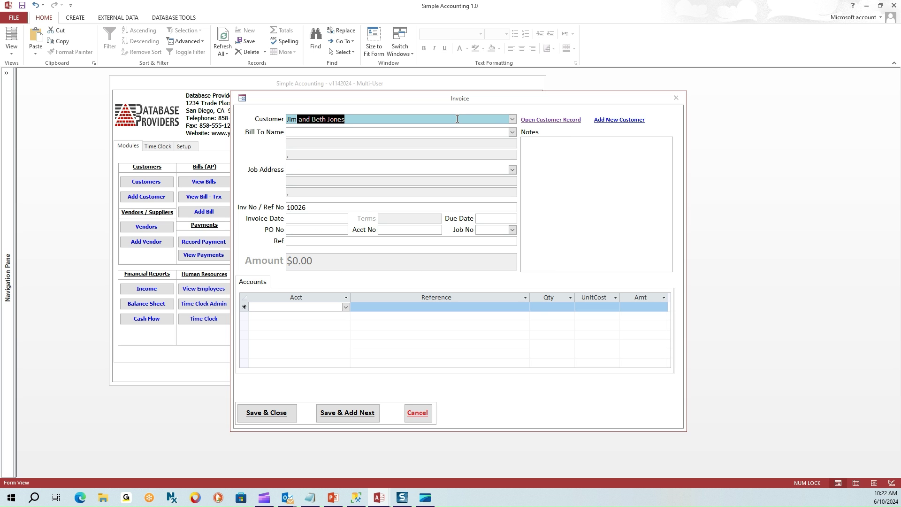
key("Tab")
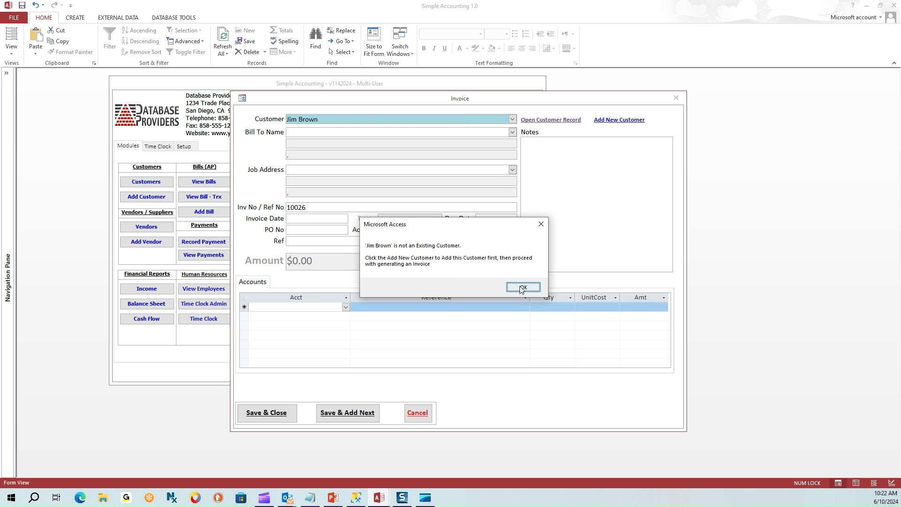
left_click(522, 288)
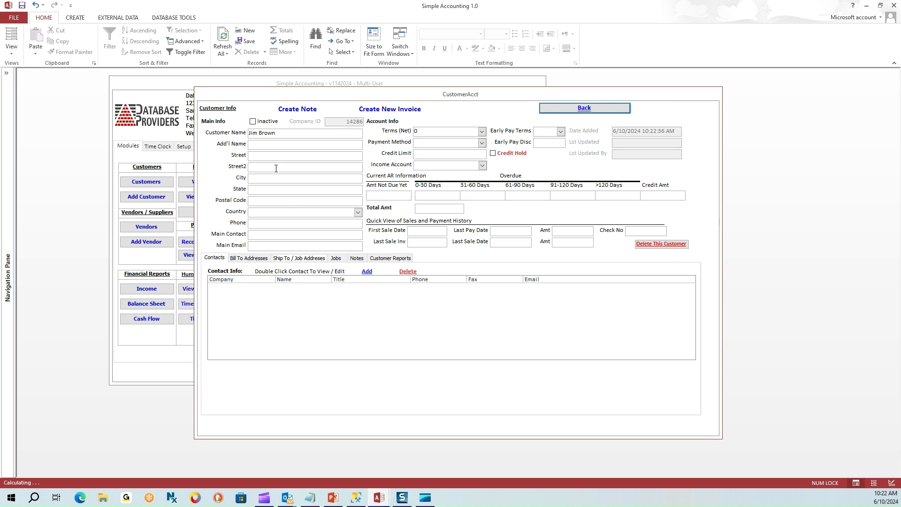
Enter the new customer's street, city, state and postal code.
left_click(275, 155)
type("123 10th Street")
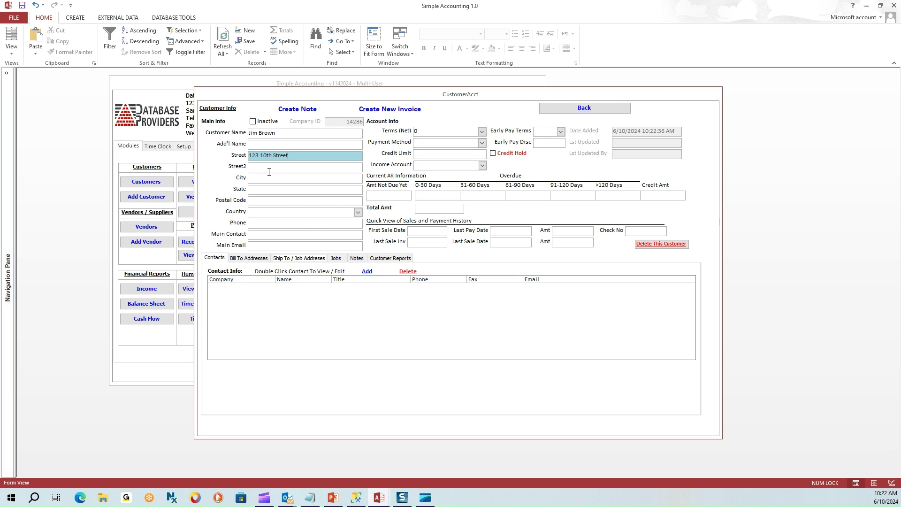
left_click(269, 177)
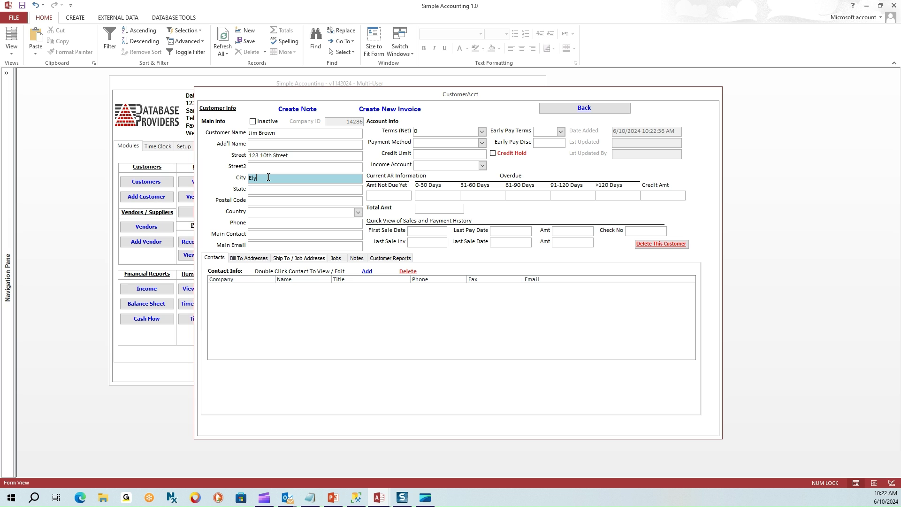
left_click(262, 189)
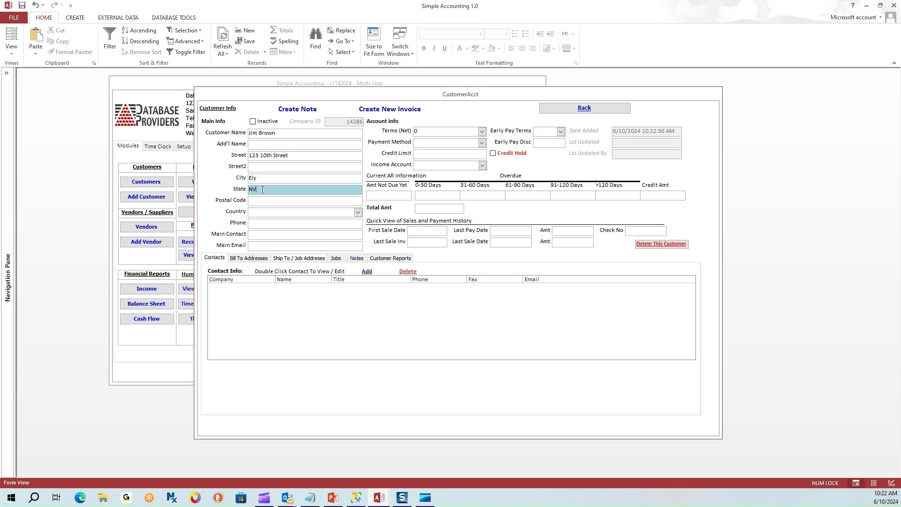
left_click(263, 200)
type("23123")
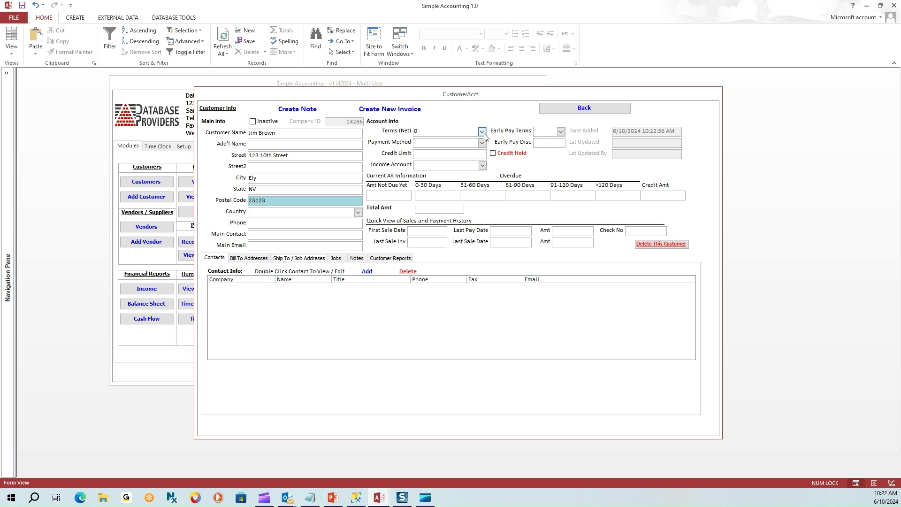
Set net 10 terms and Maintenance Services income, and fill in the main contact's name and e-mail.
left_click(482, 132)
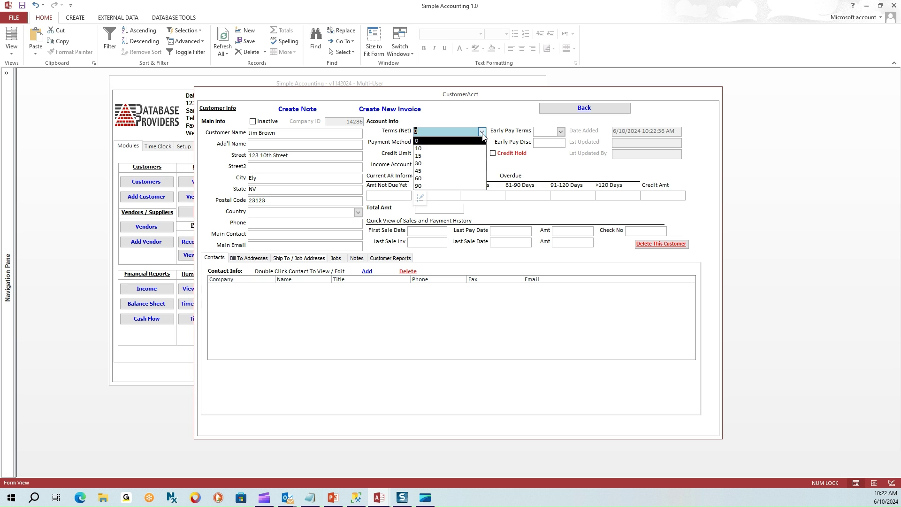
left_click(460, 148)
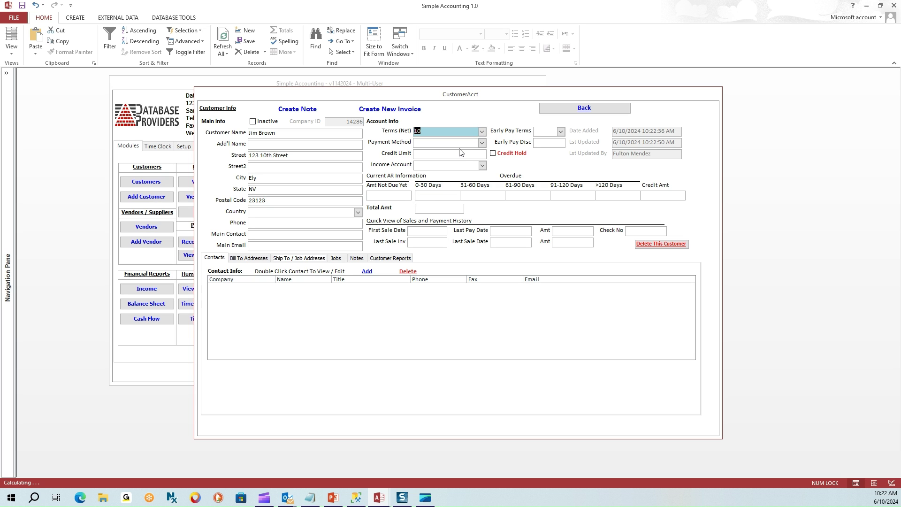
left_click(483, 165)
left_click(475, 183)
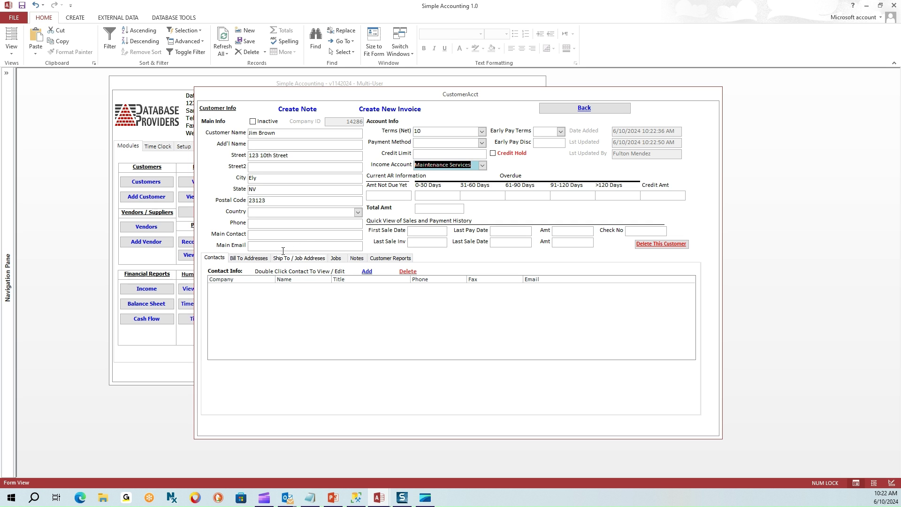
left_click(272, 235)
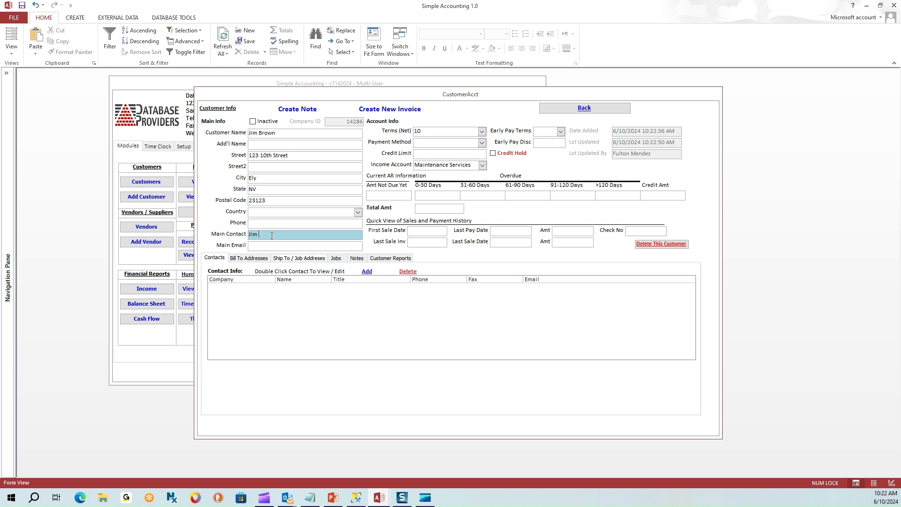
key("Tab")
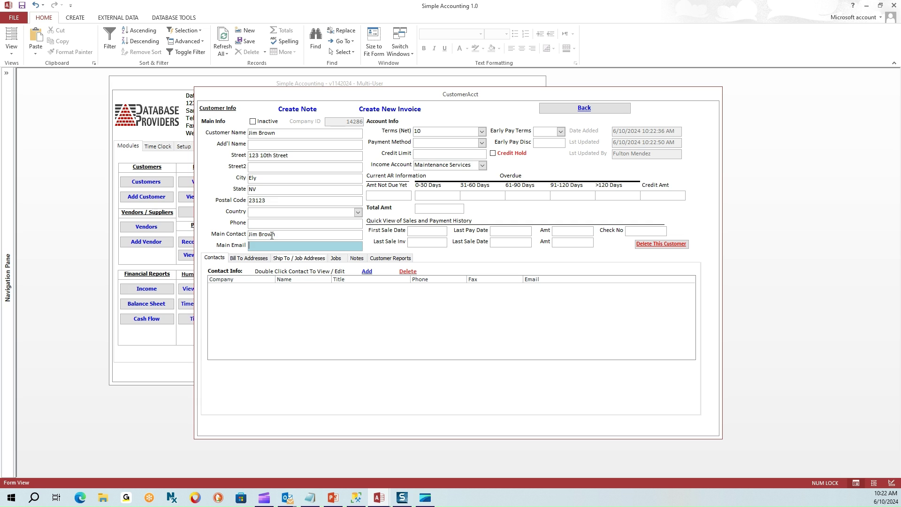
Save the email field and dismiss the bill-to and ship-to address-created notices.
key("Tab")
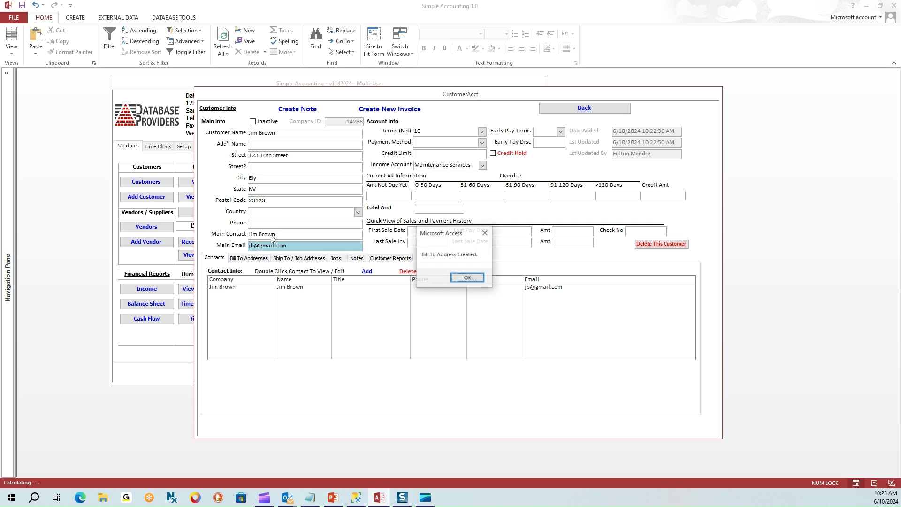
left_click(469, 283)
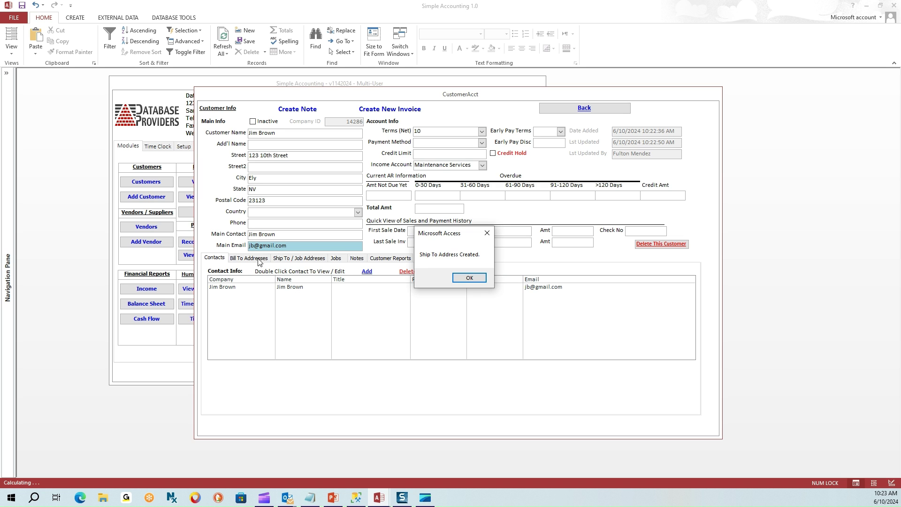
left_click(465, 281)
Review the customer's Bill To, Ship To / Job Addresses, Jobs, Notes and Customer Reports pages.
left_click(249, 258)
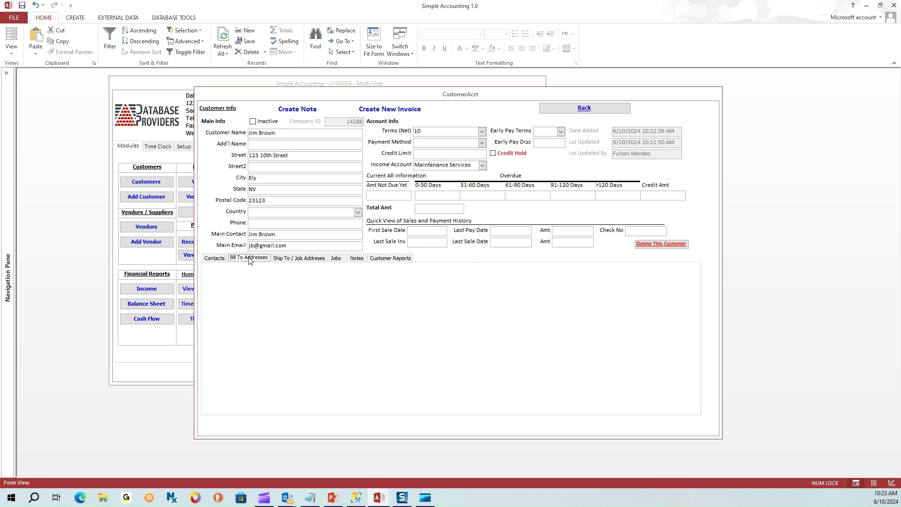
left_click(283, 258)
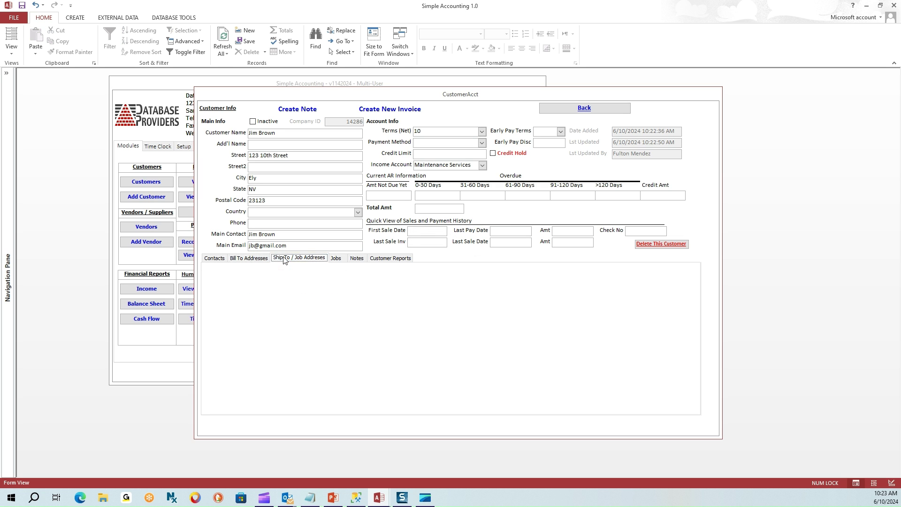
left_click(336, 259)
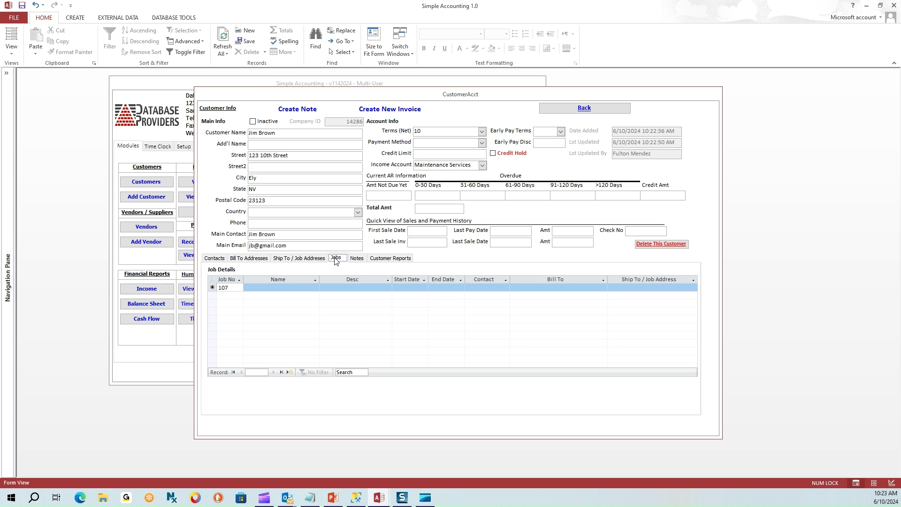
left_click(356, 258)
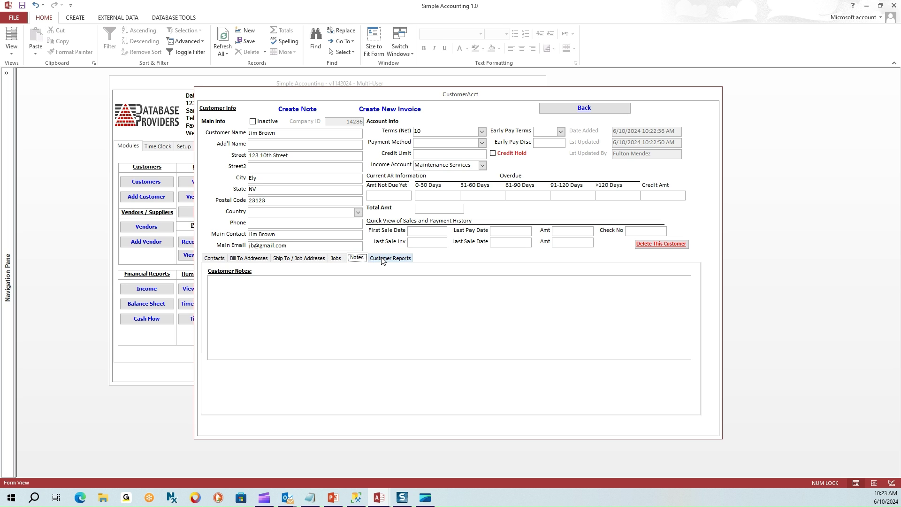
left_click(387, 258)
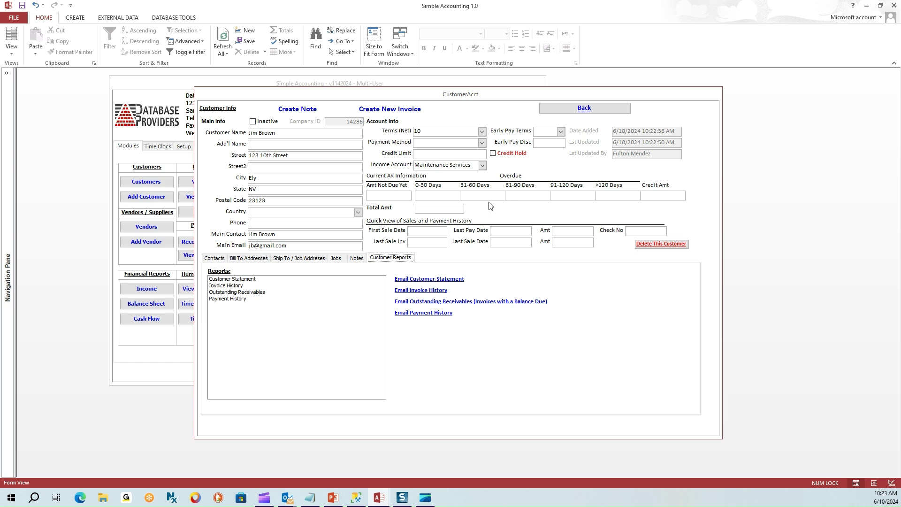
Close the customer record, open the customer list and filter it for 'industries'.
left_click(584, 108)
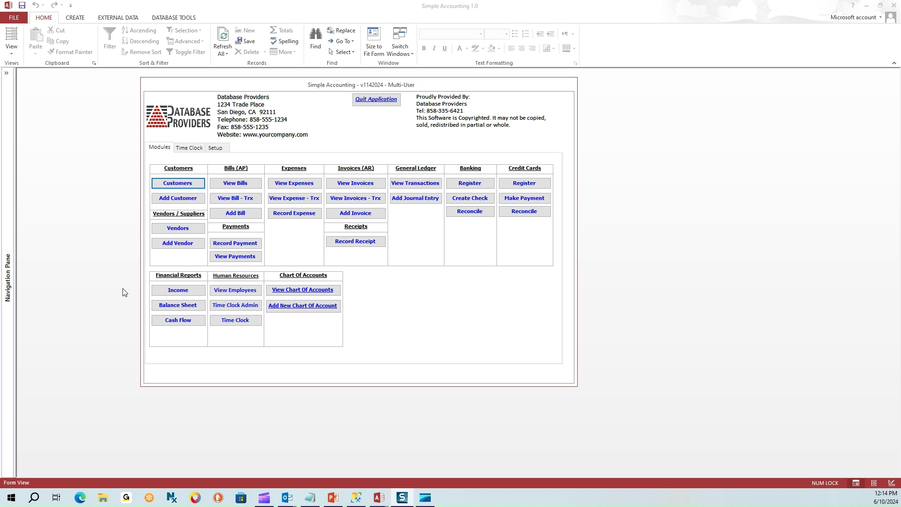
left_click(178, 185)
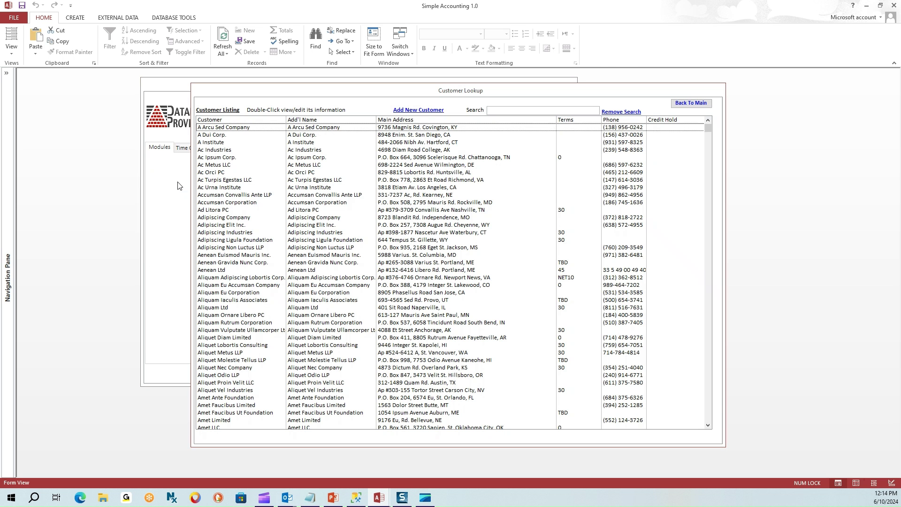
left_click(505, 112)
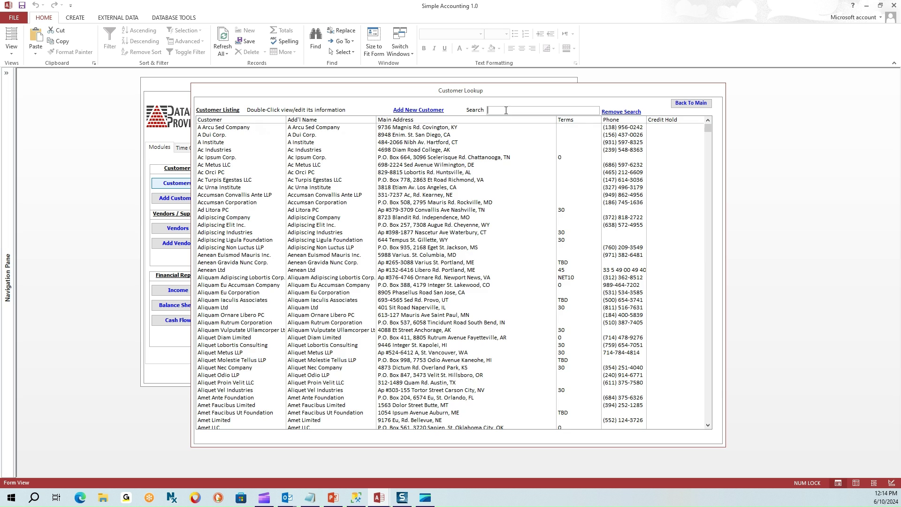
type("industries")
key("Return")
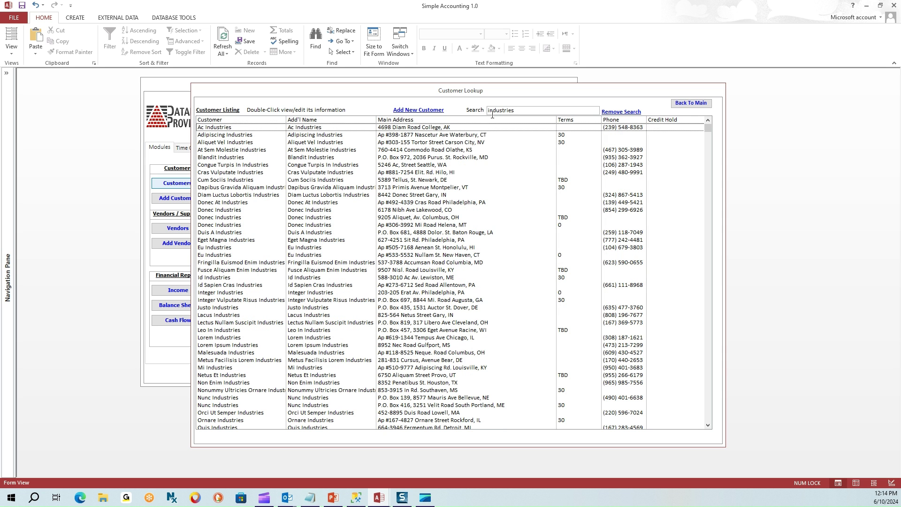
Refilter the customer list for NV, then narrow it to the new customer's surname.
double_click(516, 110)
type("NV")
key("Return")
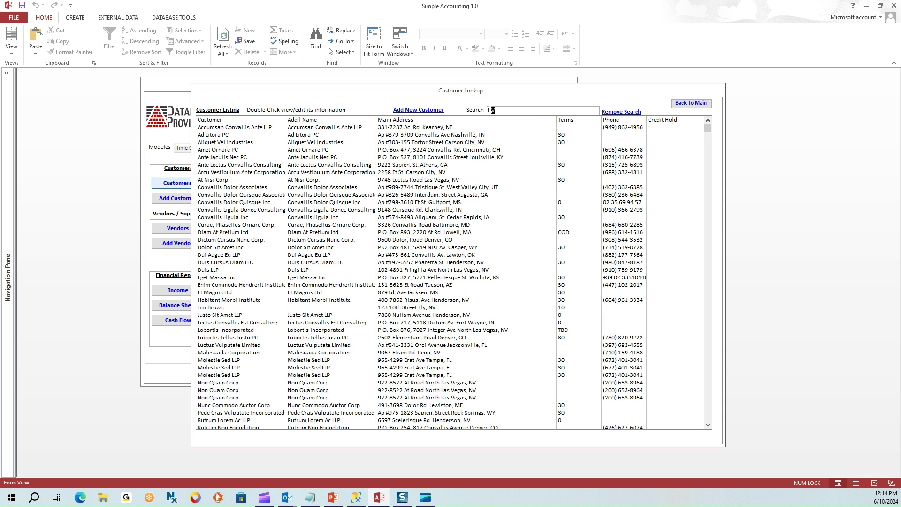
type("Copely")
key("Return")
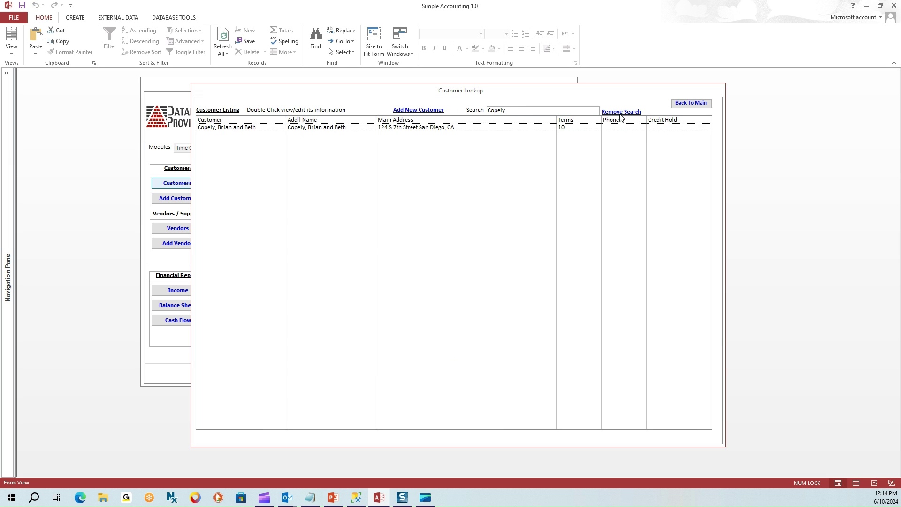
left_click_drag(510, 111, 479, 110)
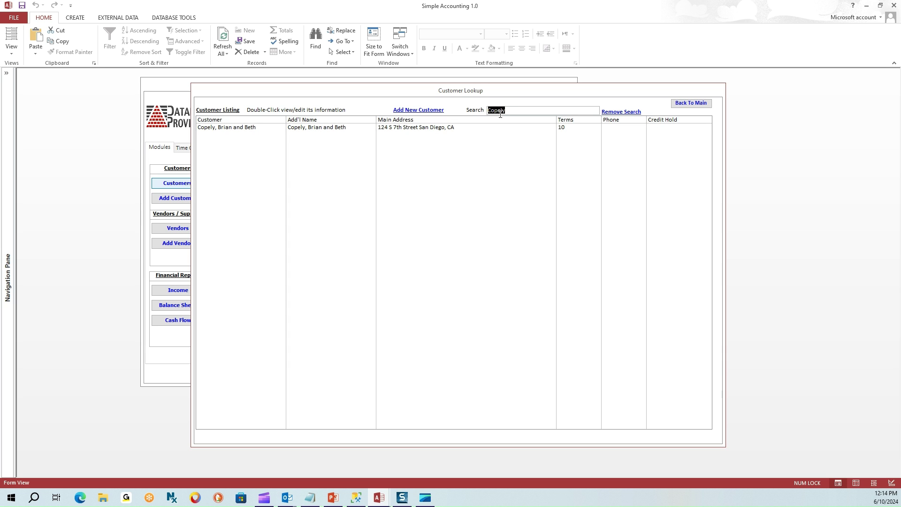
Filter customers by 'MD' and select the Elit Elit PC customer.
type("MD")
key("Return")
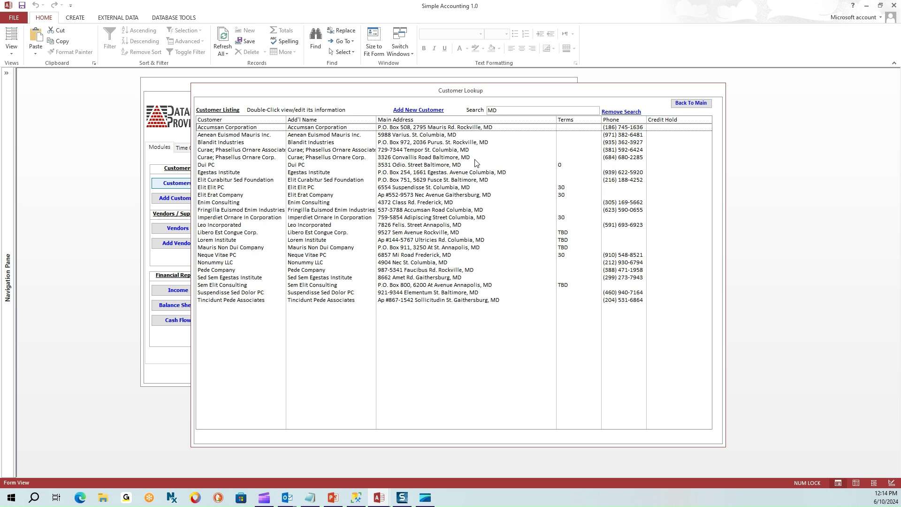
left_click(474, 174)
left_click(475, 188)
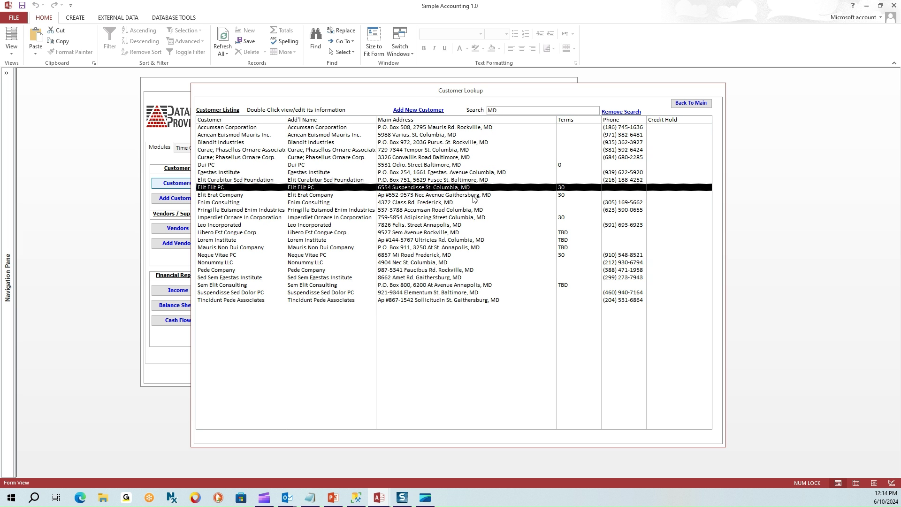
Clear the search and filter the customer list by 'Maryland'.
left_click(625, 113)
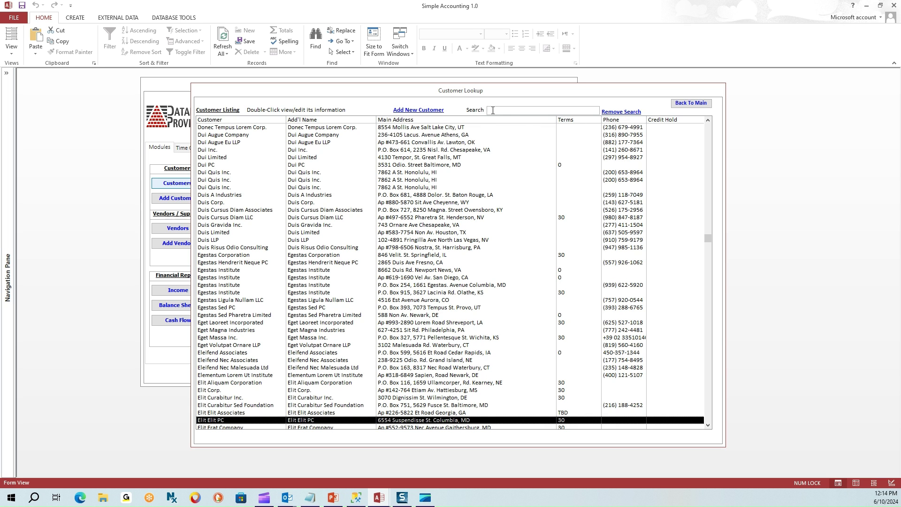
left_click(493, 110)
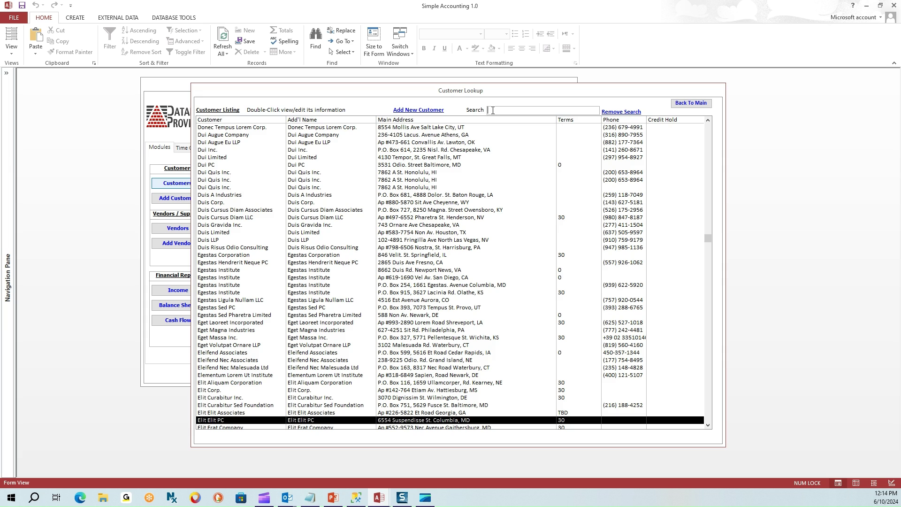
type("M")
key("BackSpace")
type("Maryland")
key("Return")
Open the single Maryland customer's record, check its state field, and close it.
left_click(485, 130)
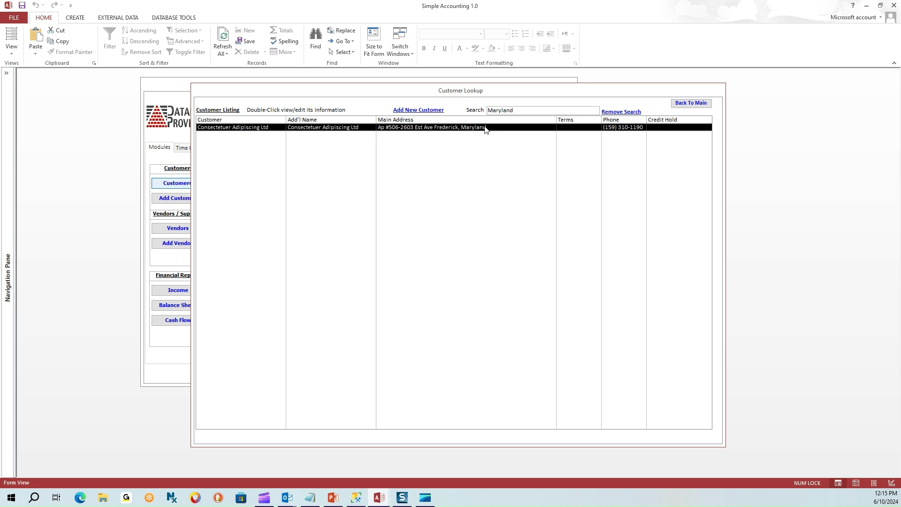
double_click(486, 130)
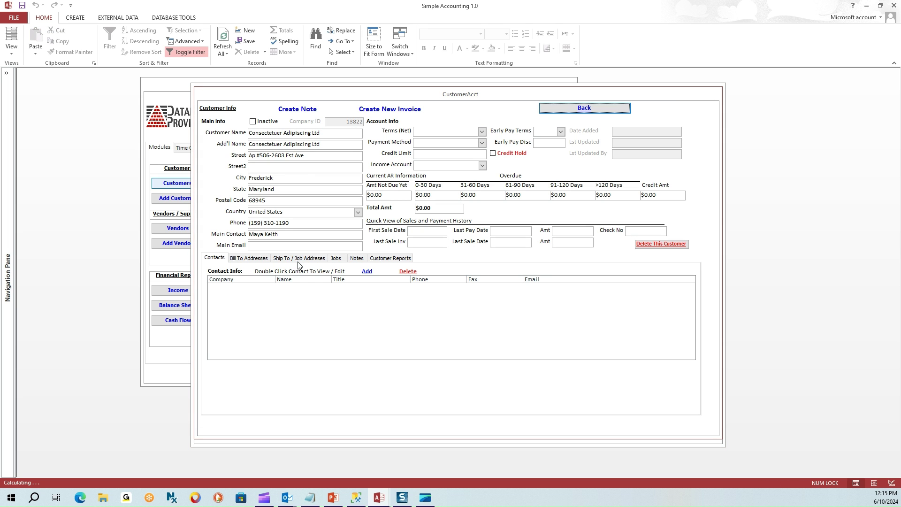
double_click(281, 189)
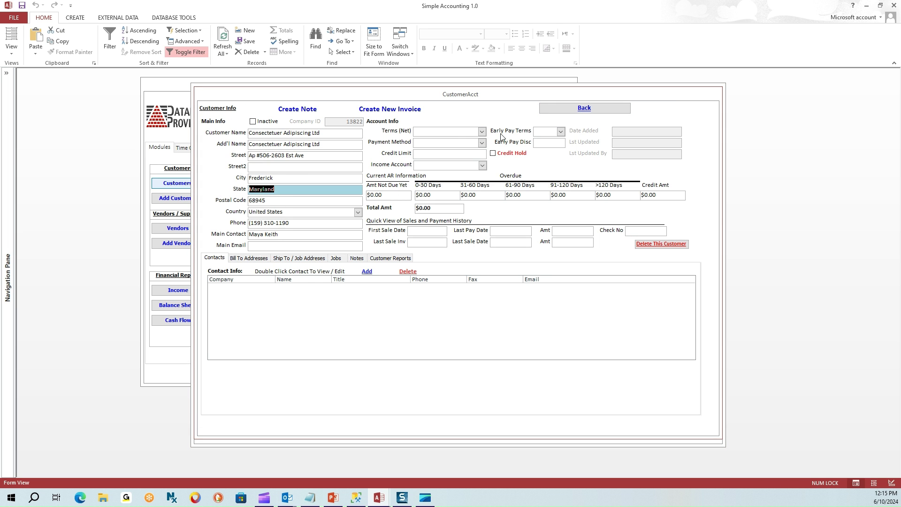
left_click(584, 109)
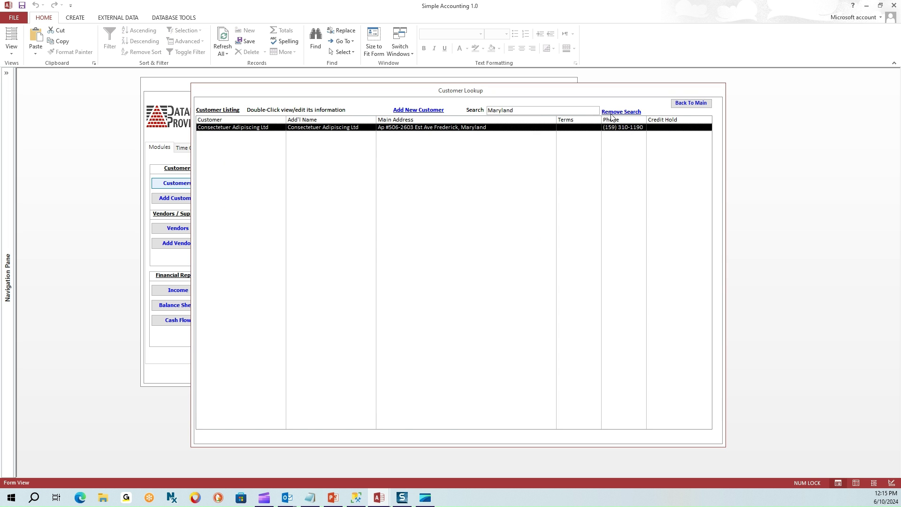
left_click(510, 110)
type("MD")
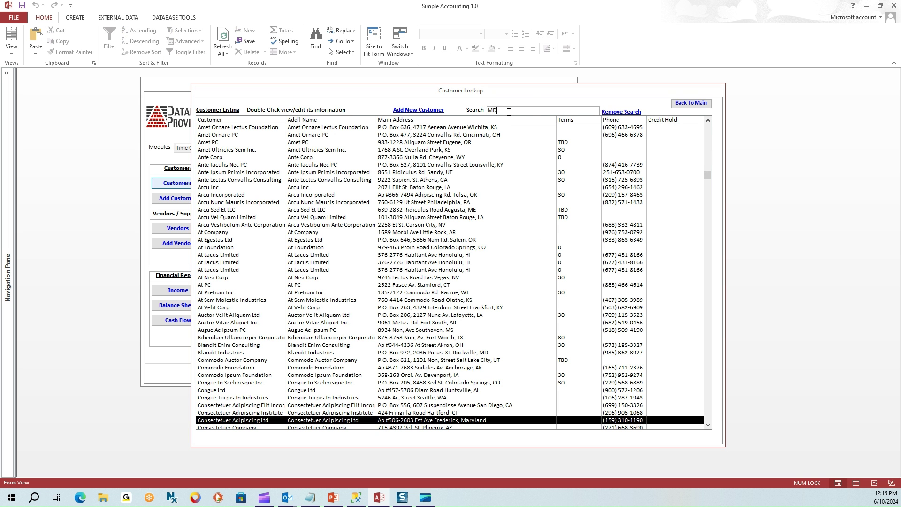
key("Return")
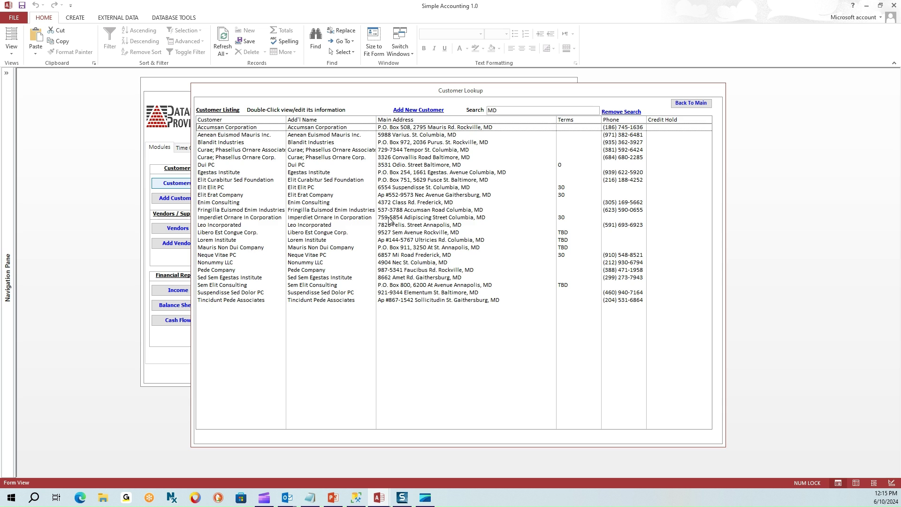
left_click(388, 217)
double_click(387, 217)
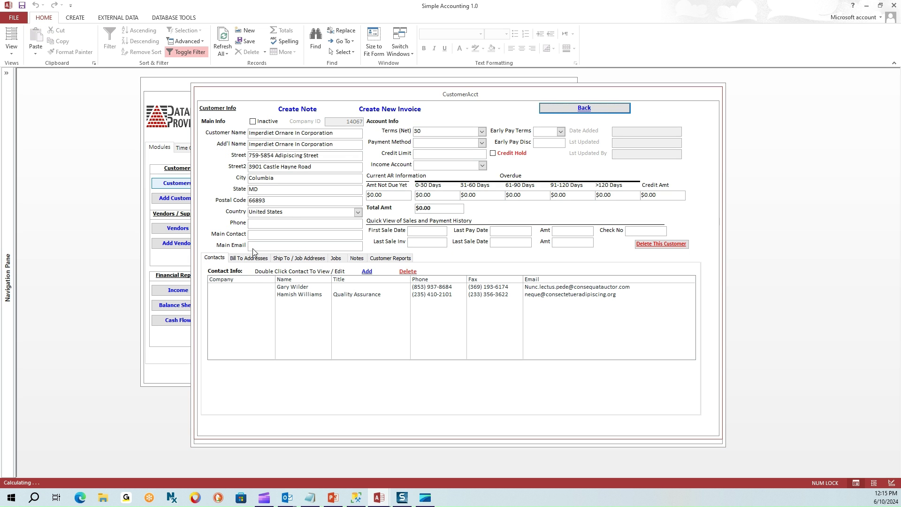
left_click(585, 108)
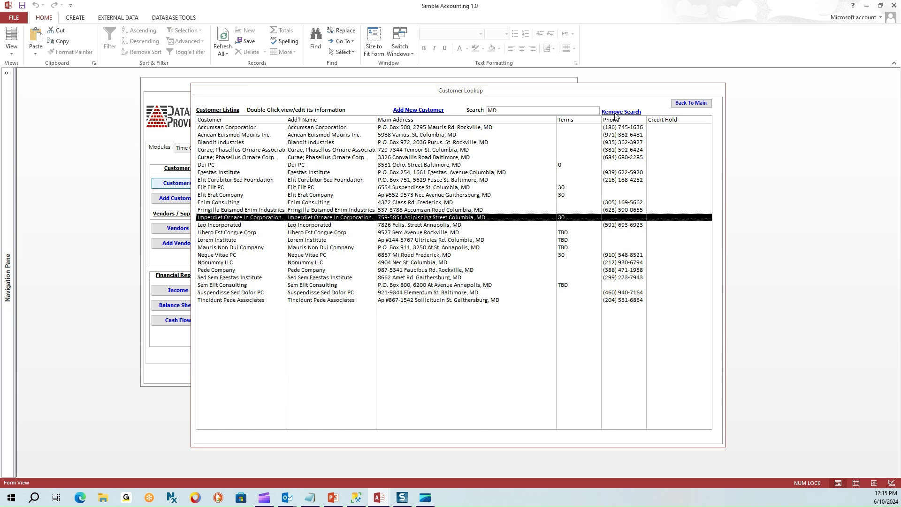
Search 'Industries', then replace the search term with the customer's surname.
left_click(499, 109)
type("In")
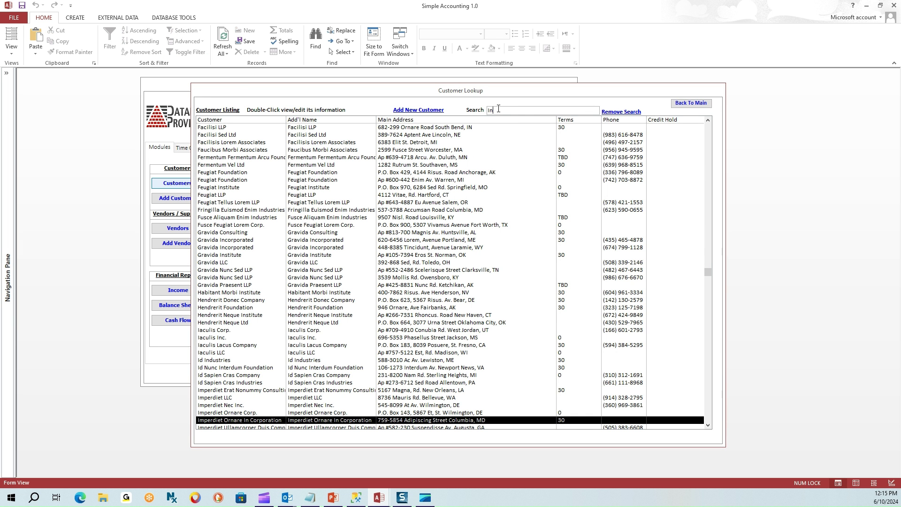
type("dustries")
left_click_drag(524, 112, 451, 111)
type("copely")
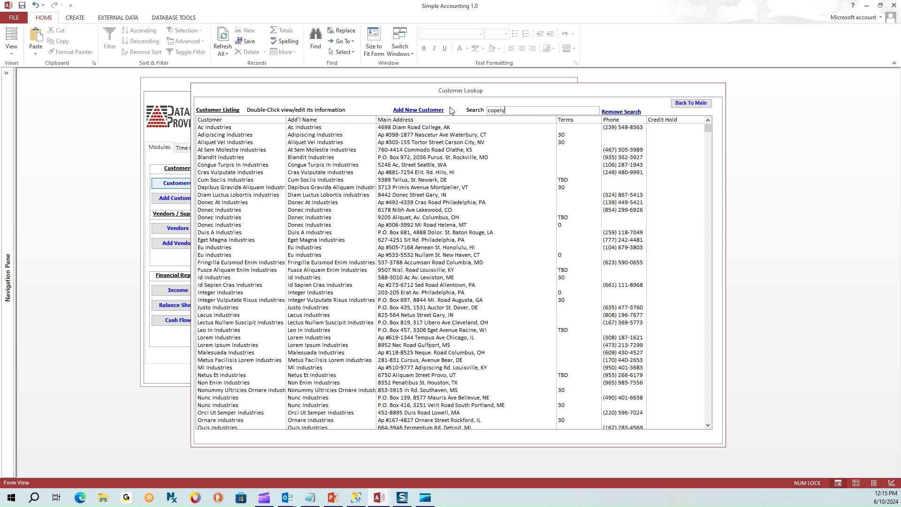
left_click(336, 129)
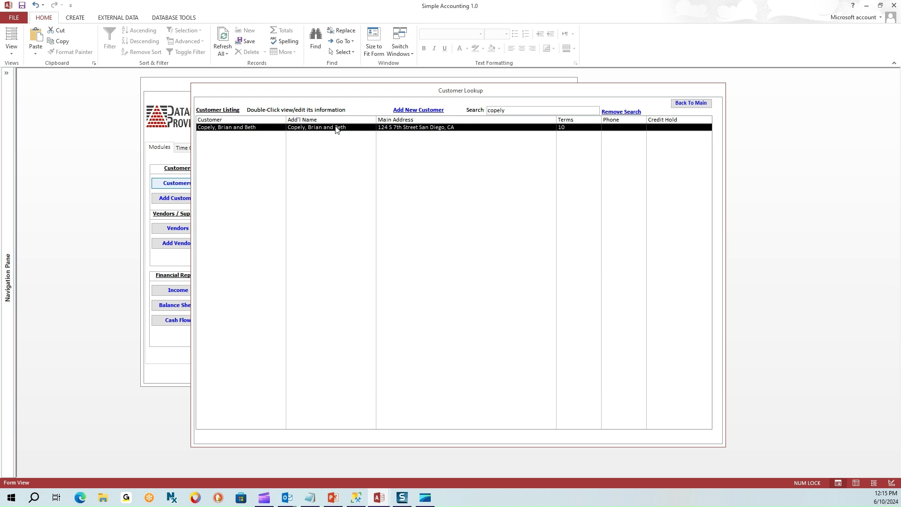
double_click(337, 130)
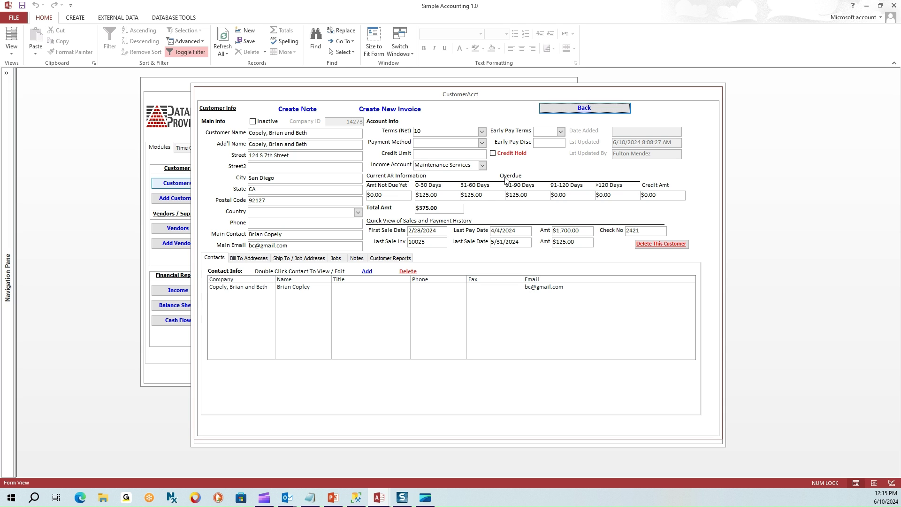
left_click_drag(390, 197, 358, 196)
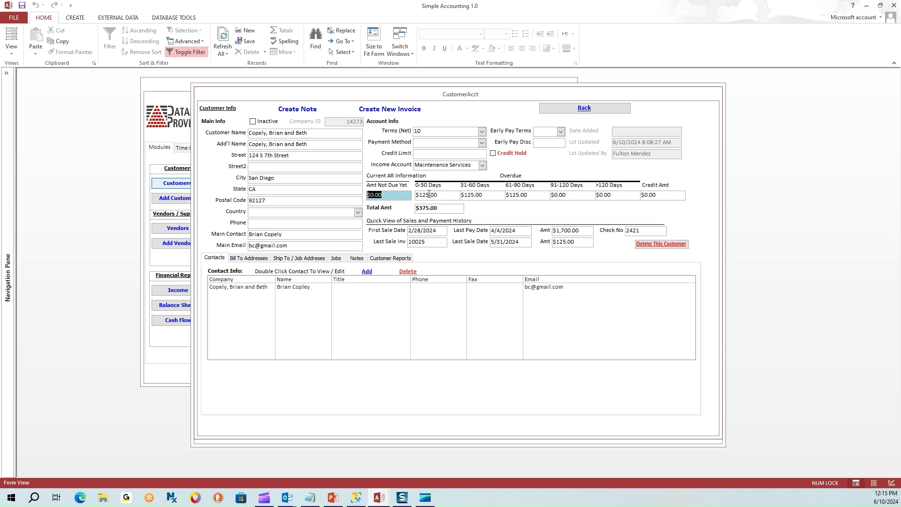
left_click_drag(443, 194, 410, 196)
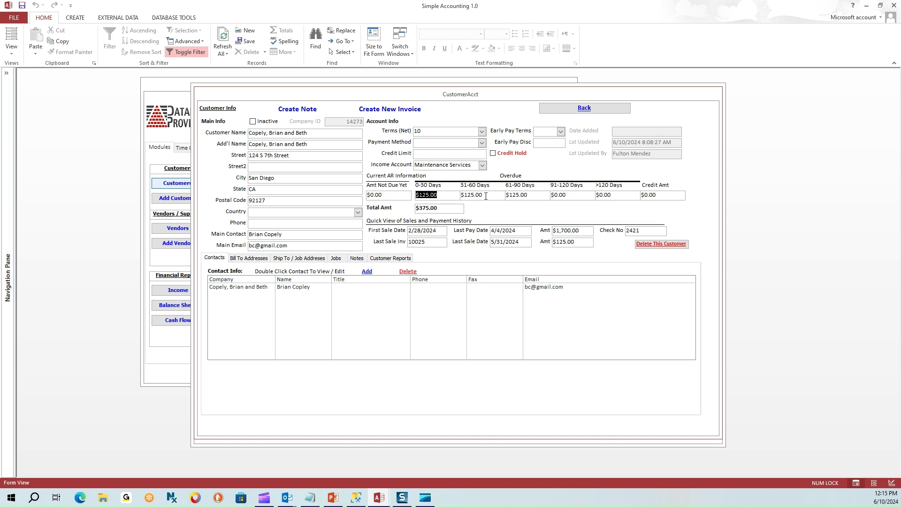
left_click_drag(486, 196, 458, 196)
left_click_drag(535, 197, 502, 196)
left_click_drag(568, 195, 547, 195)
left_click_drag(615, 195, 585, 197)
double_click(438, 231)
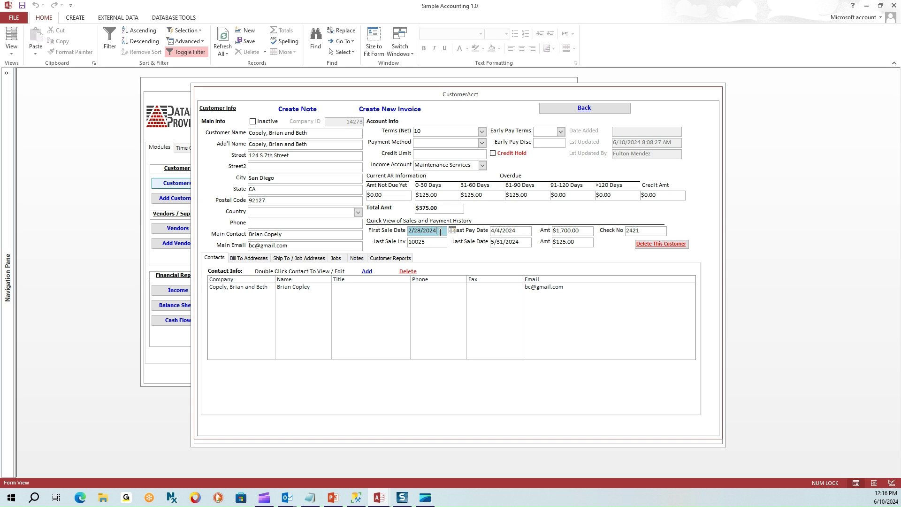
left_click(402, 234)
left_click_drag(426, 243, 398, 244)
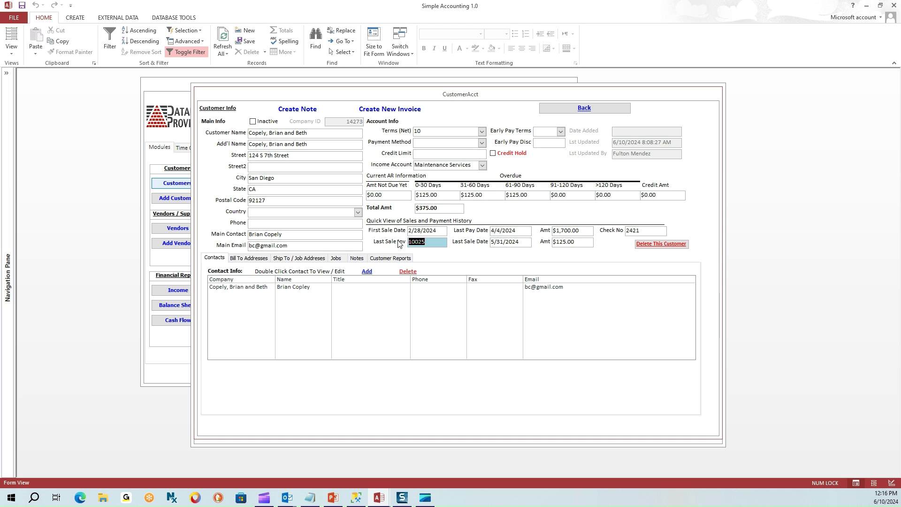
left_click_drag(523, 242, 477, 243)
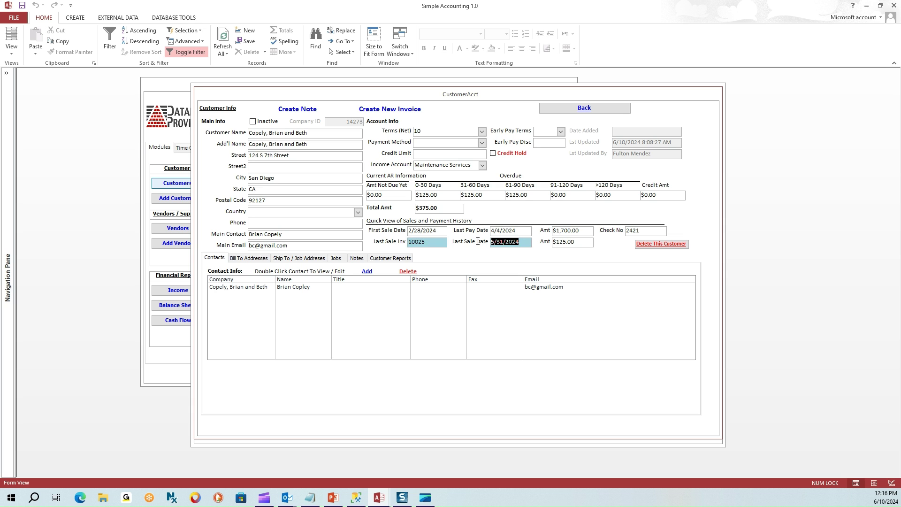
left_click_drag(577, 241, 488, 231)
left_click(568, 233)
left_click_drag(569, 233, 550, 231)
left_click_drag(650, 230, 609, 232)
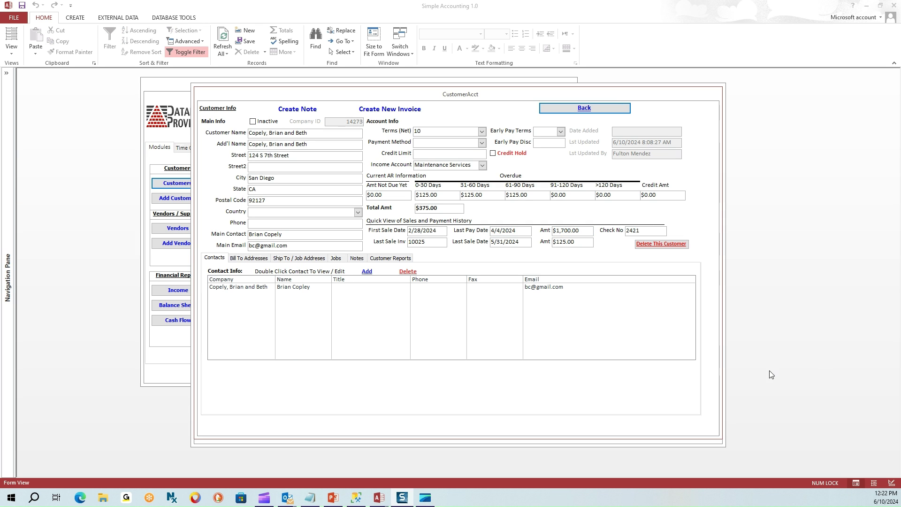
left_click(581, 109)
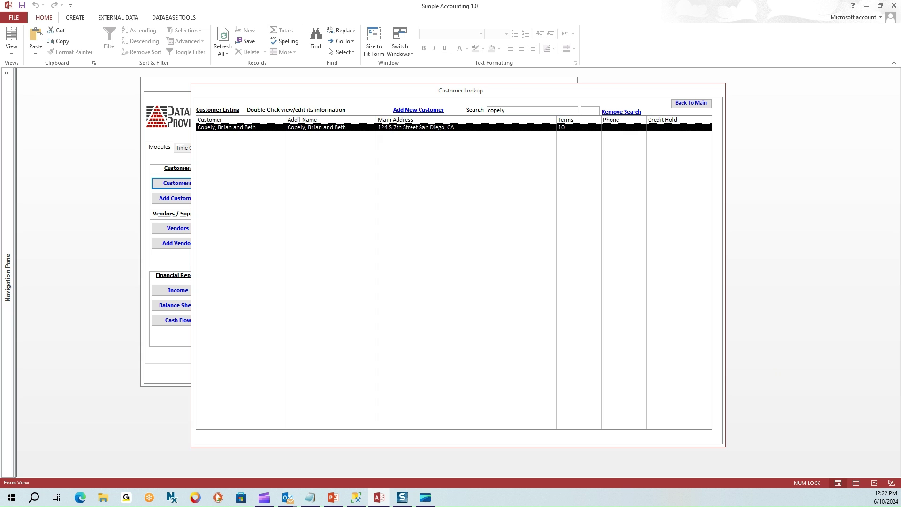
Remove the customer search and return from Customer Lookup to the main menu.
left_click(629, 112)
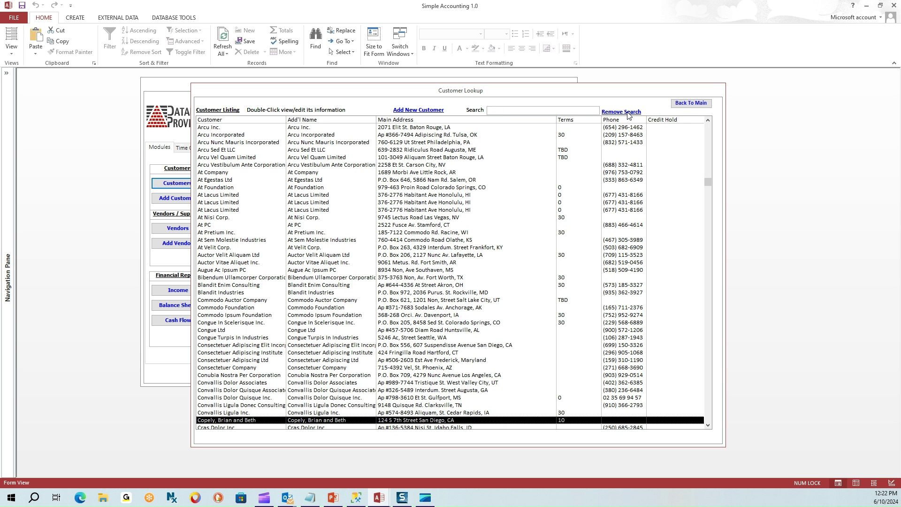
left_click(677, 104)
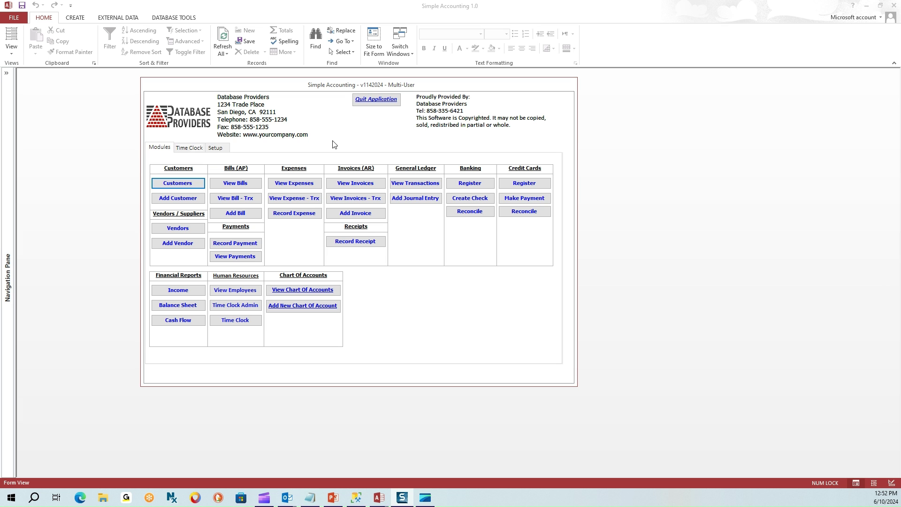
Search customers for 'luct' and delete Amet Luctus Associates, confirming with Yes.
left_click(164, 185)
left_click(501, 109)
type("luctus")
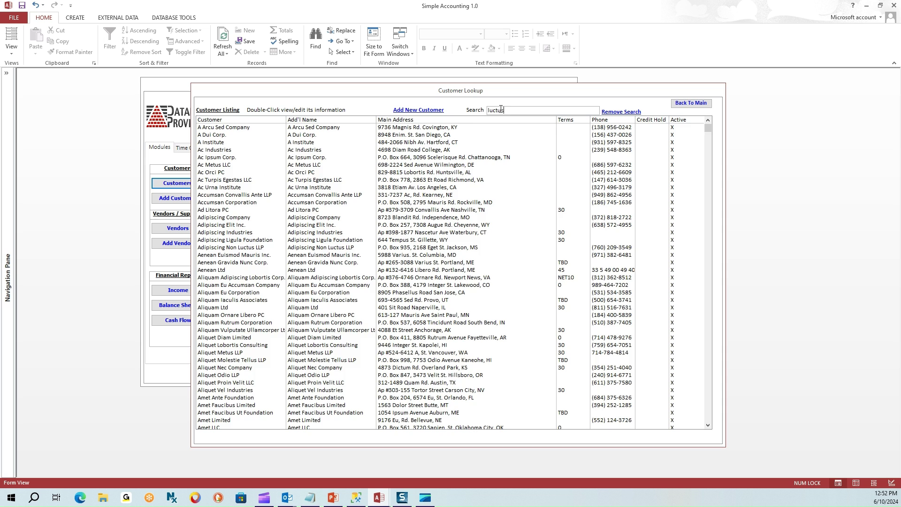
left_click(315, 135)
double_click(315, 135)
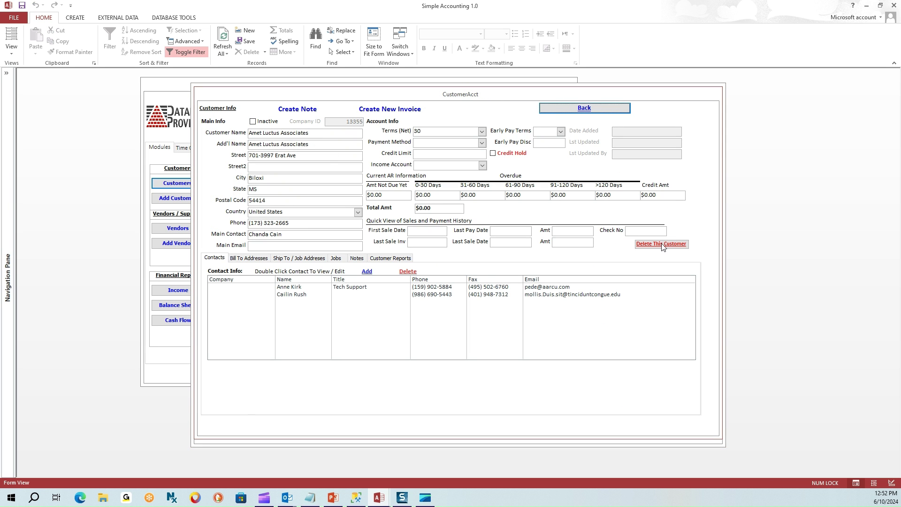
left_click(662, 245)
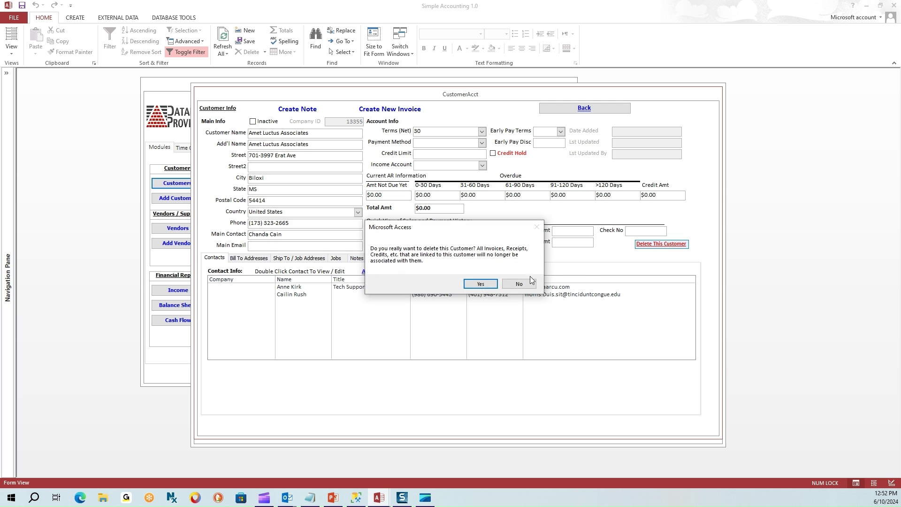
left_click(481, 285)
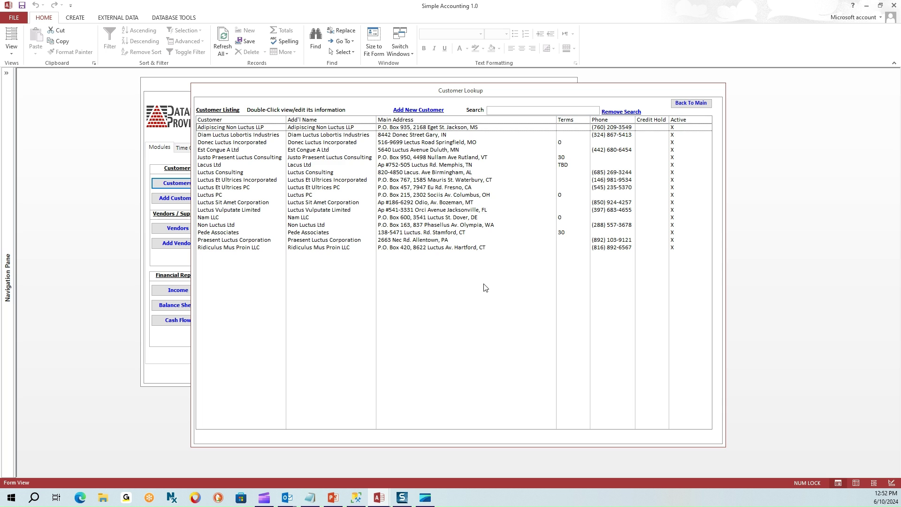
Open Diam Luctus Lobortis Industries' account details, then close them.
left_click(464, 136)
double_click(464, 136)
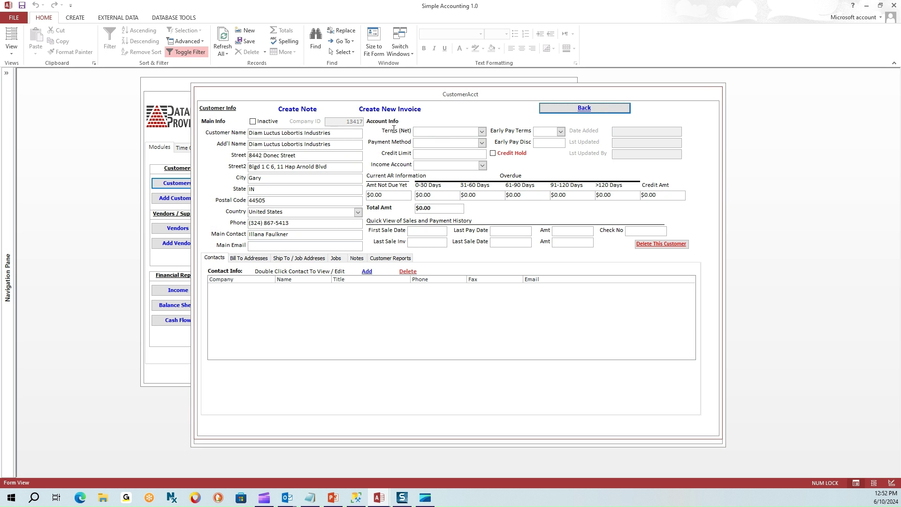
left_click(586, 108)
Search 'luctus' and mark Adipiscing Non Luctus LLP as Inactive.
left_click(503, 112)
type("luctus")
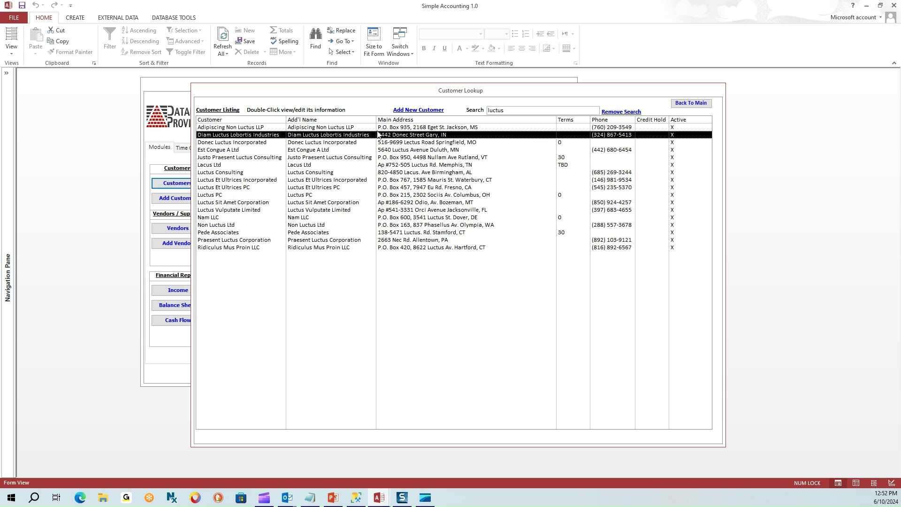
double_click(379, 128)
left_click(263, 126)
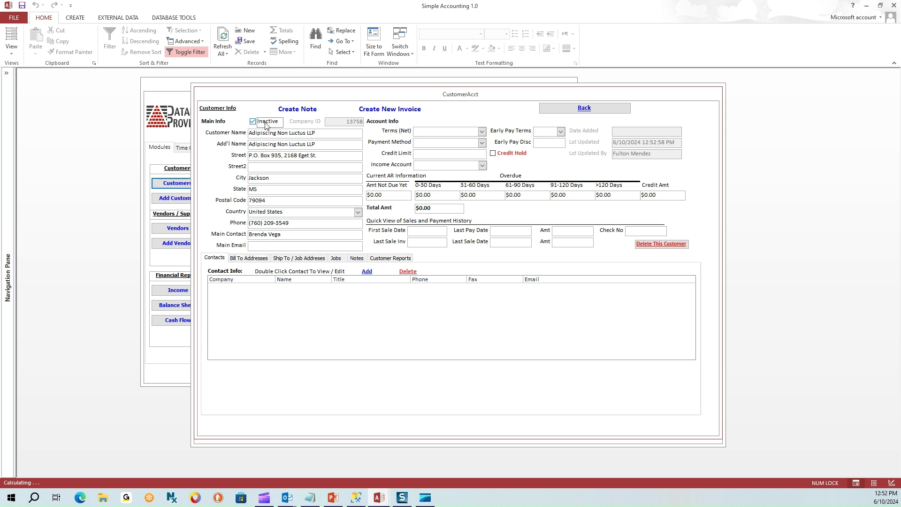
left_click(585, 108)
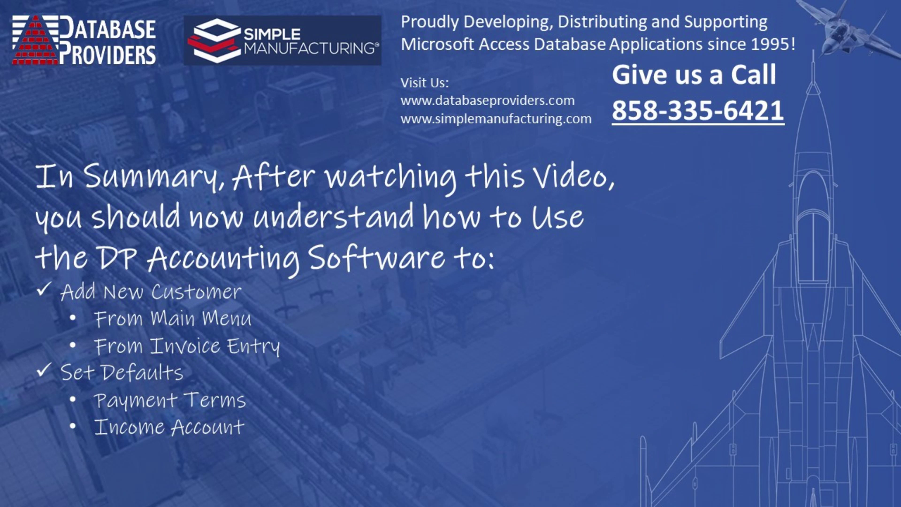